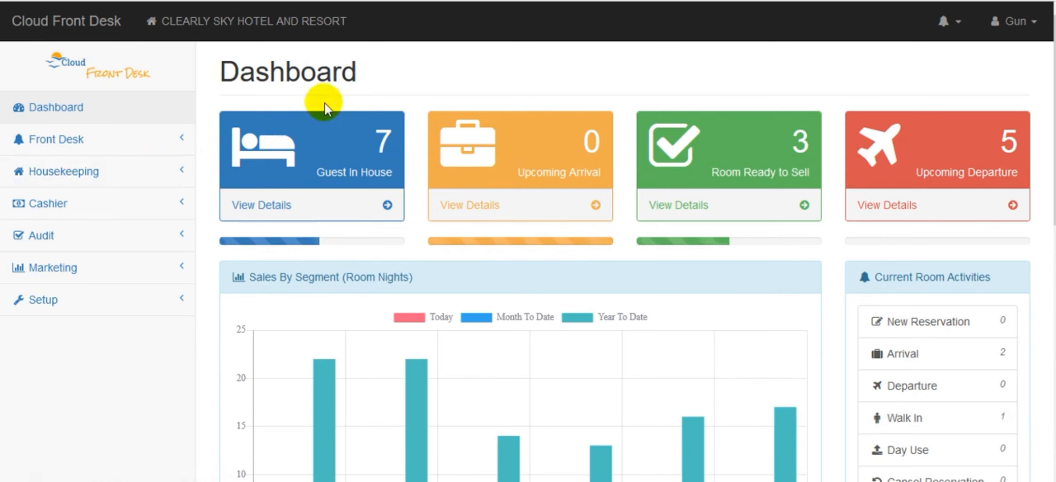
Open the front desk booking list and look through the listed reservations with their rooms, dates and rates.
click(71, 142)
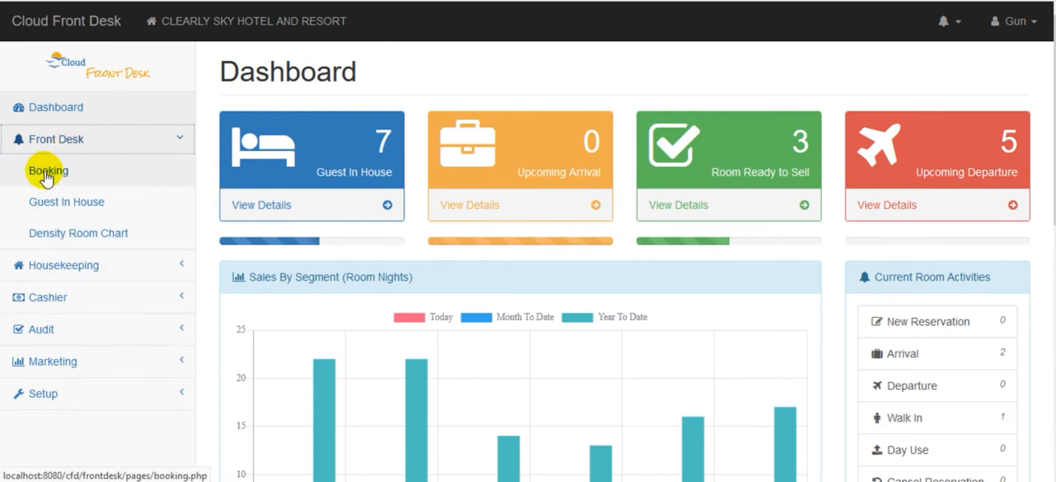
click(45, 173)
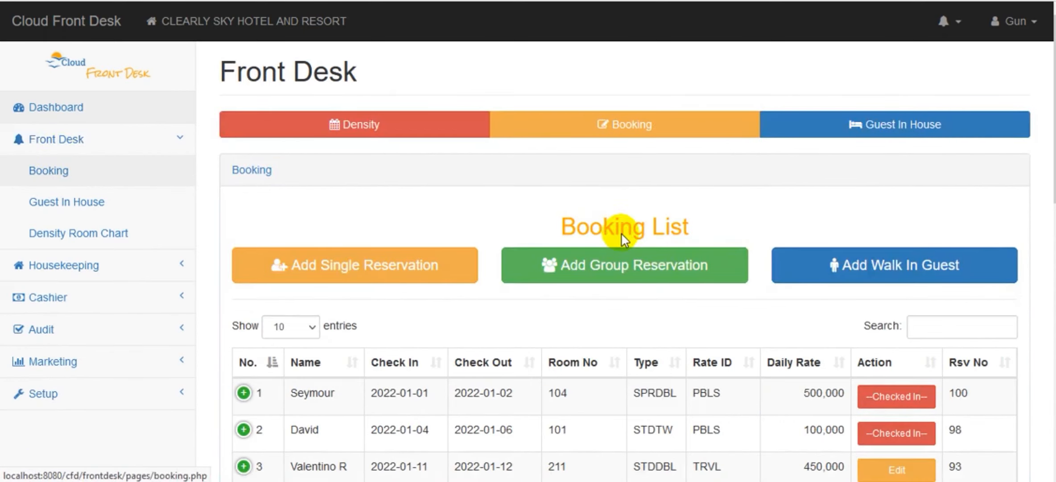
scroll(619, 228, down, 6)
scroll(620, 268, down, 7)
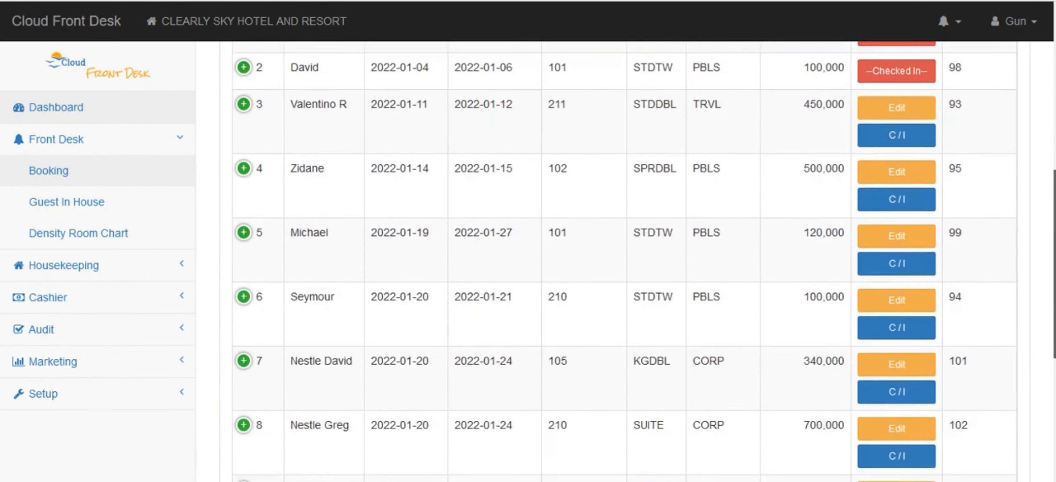
scroll(619, 268, up, 8)
scroll(620, 268, down, 3)
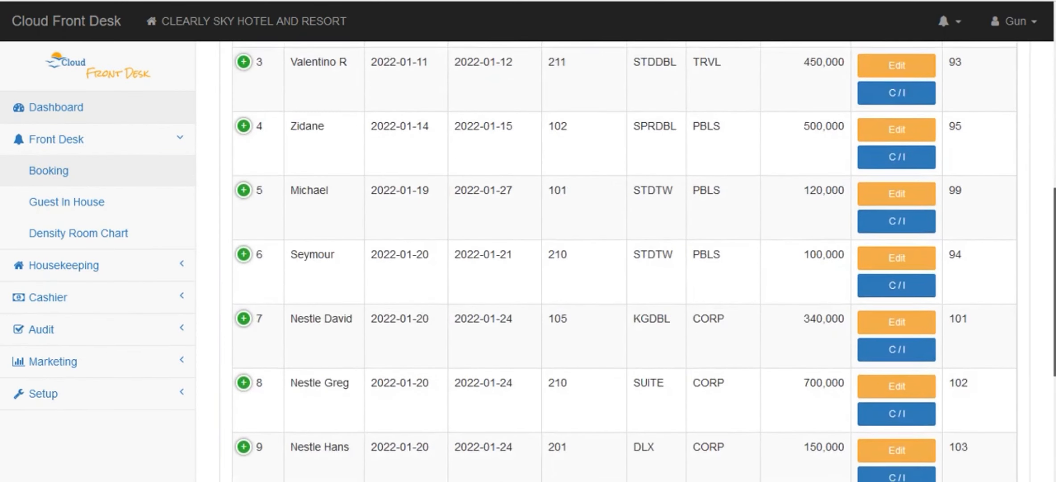
scroll(620, 261, up, 5)
scroll(619, 262, down, 5)
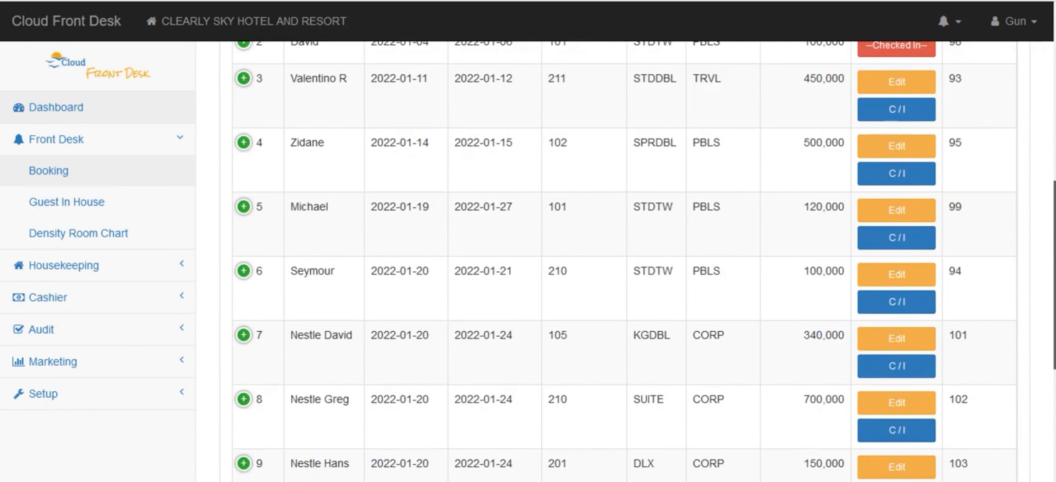
scroll(560, 325, down, 1)
scroll(559, 325, up, 6)
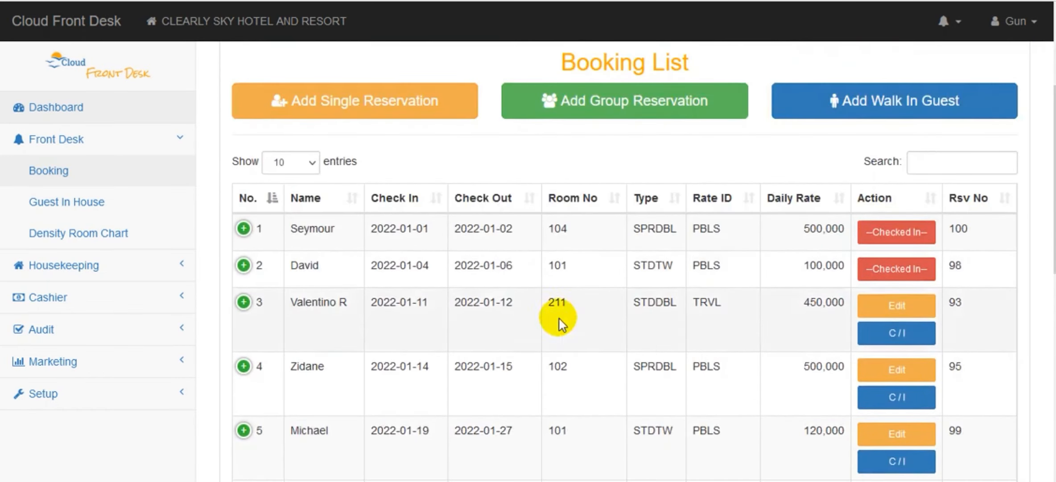
scroll(853, 238, down, 3)
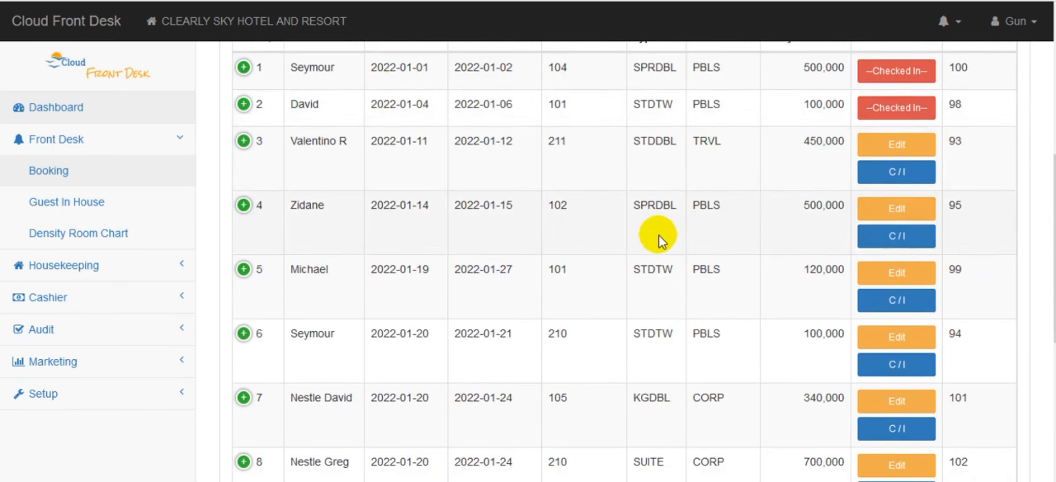
Expand the row details of the room 102 reservation to examine its note, group and status, and collapse them again.
click(243, 205)
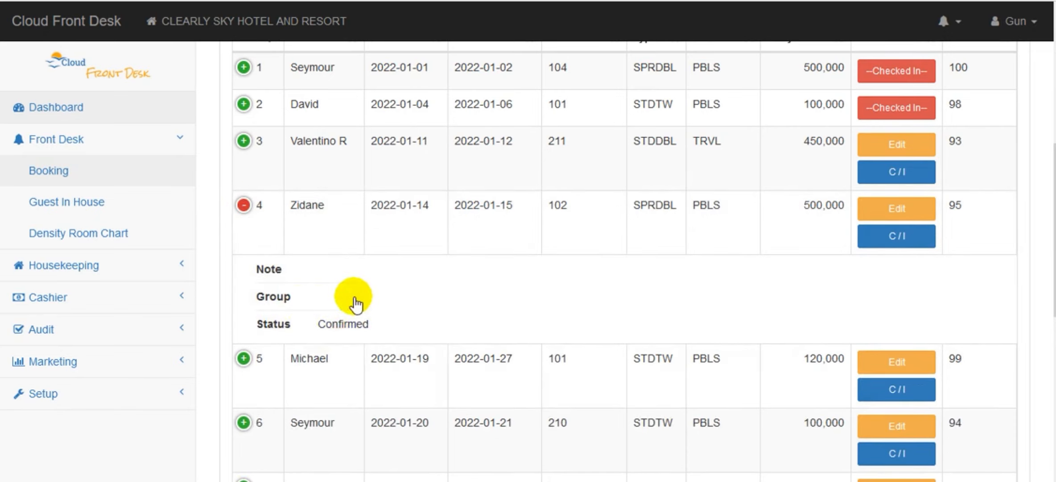
click(243, 205)
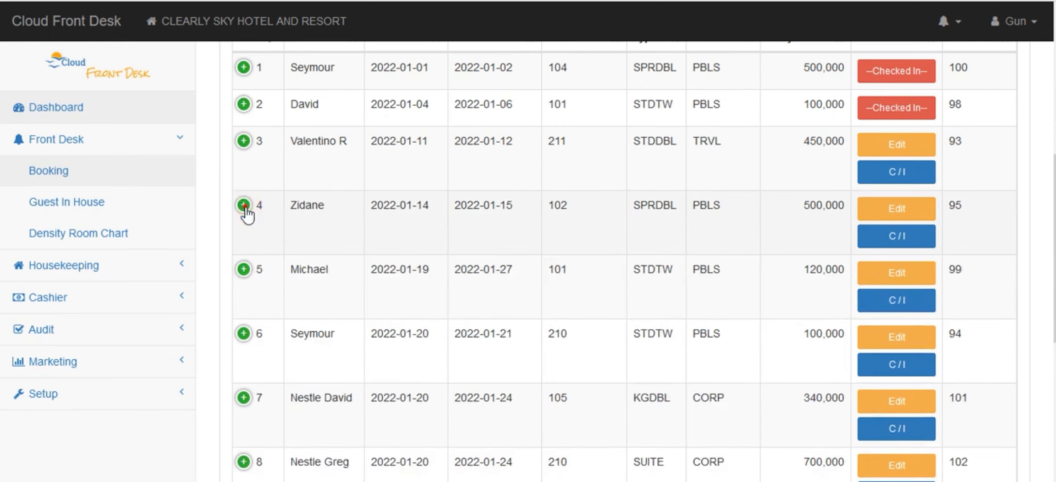
click(244, 205)
click(243, 205)
click(243, 205)
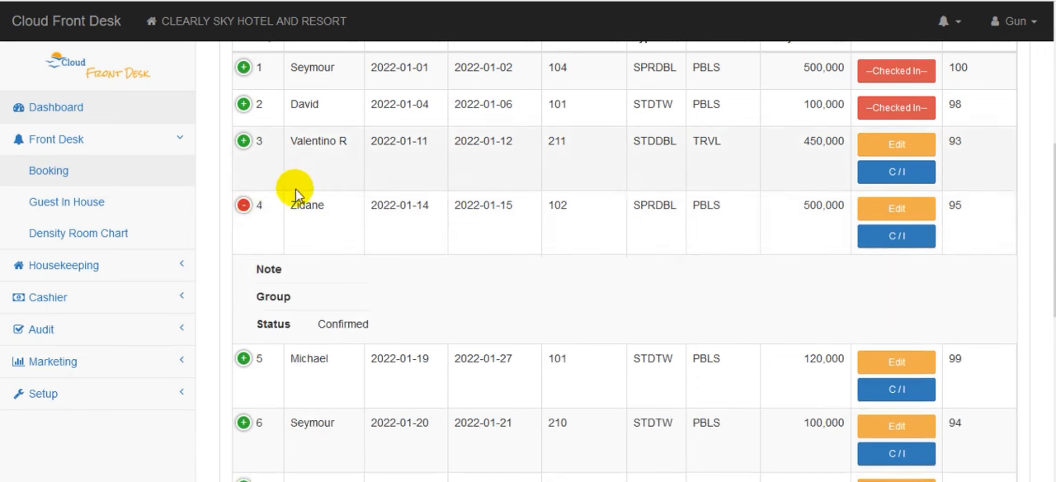
click(244, 212)
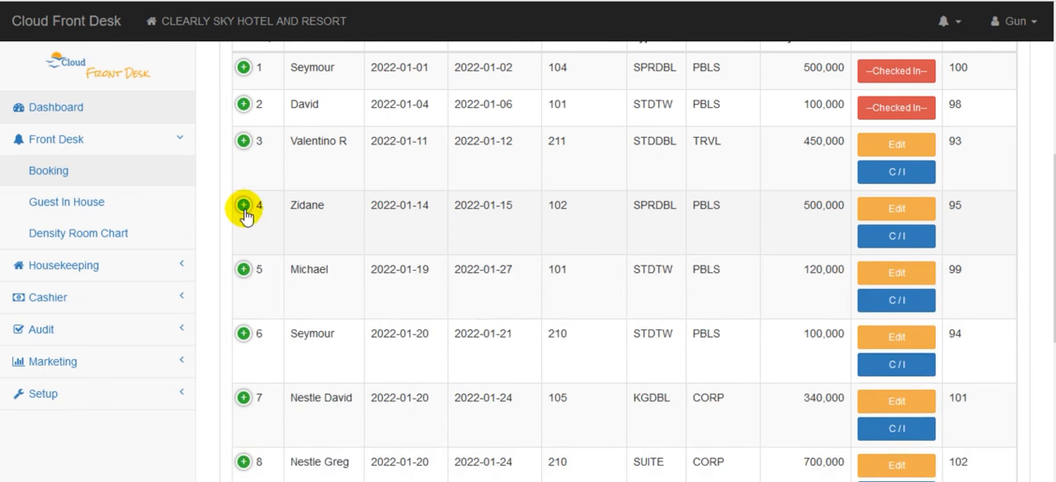
click(244, 211)
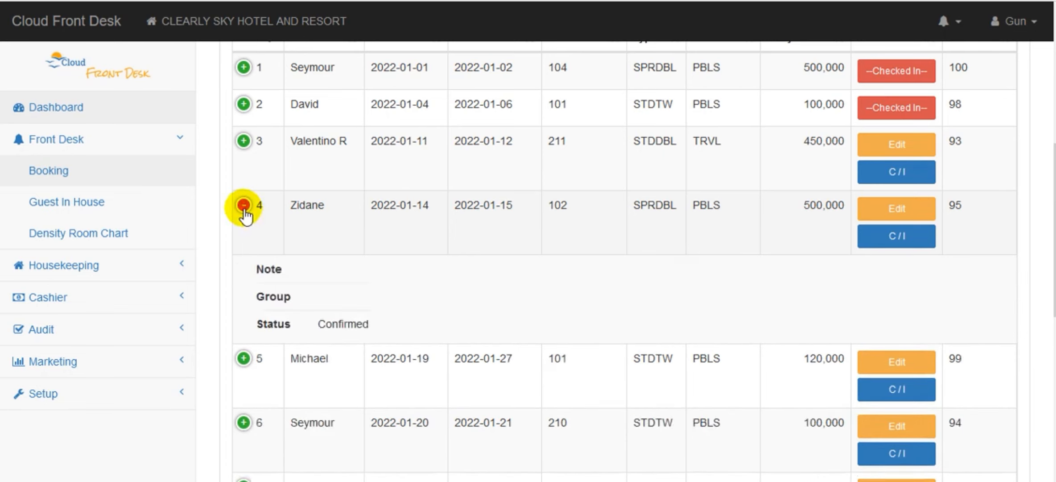
click(244, 211)
click(244, 211)
click(244, 211)
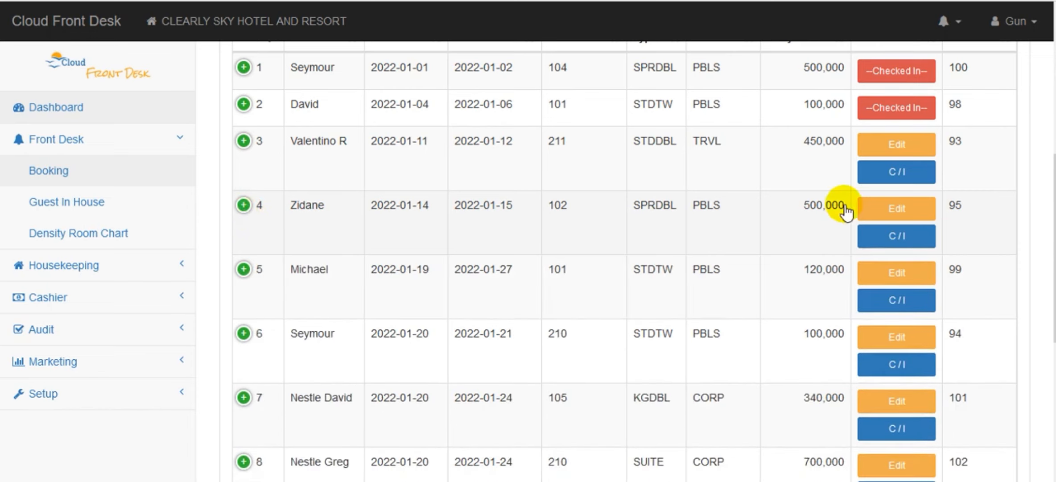
Open the room 102 reservation for editing and select Confirmed as its status.
click(906, 210)
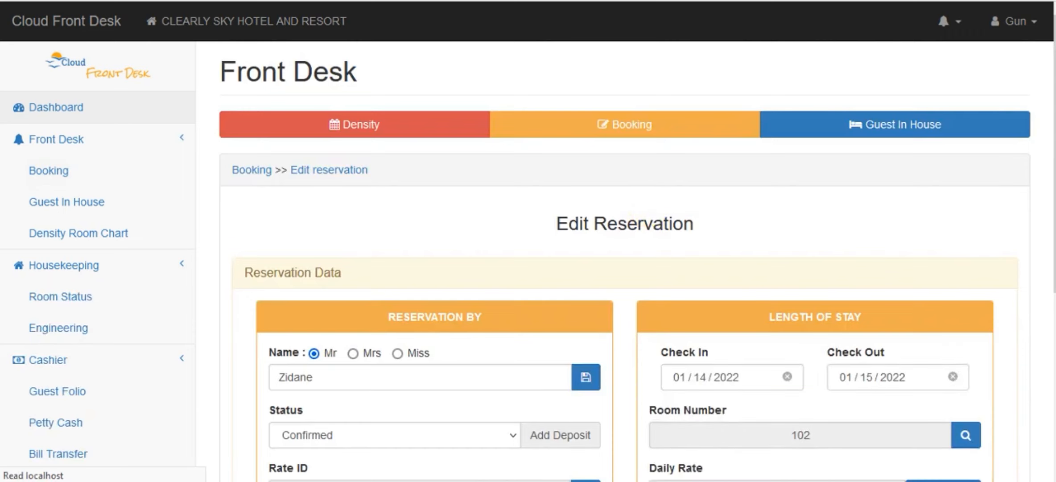
scroll(573, 217, down, 3)
scroll(624, 268, down, 3)
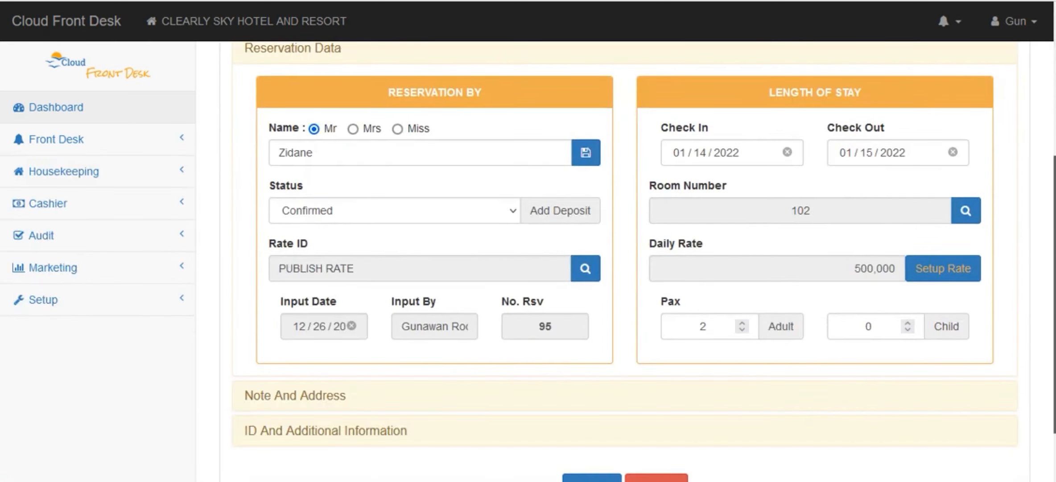
mouse_move(1054, 294)
mouse_down()
mouse_move(1054, 284)
mouse_move(1054, 293)
mouse_up()
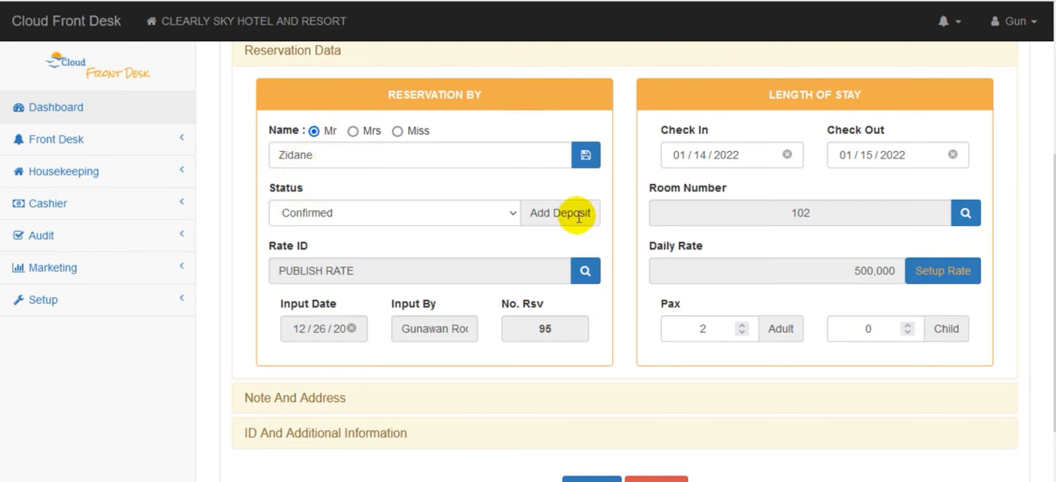
click(510, 214)
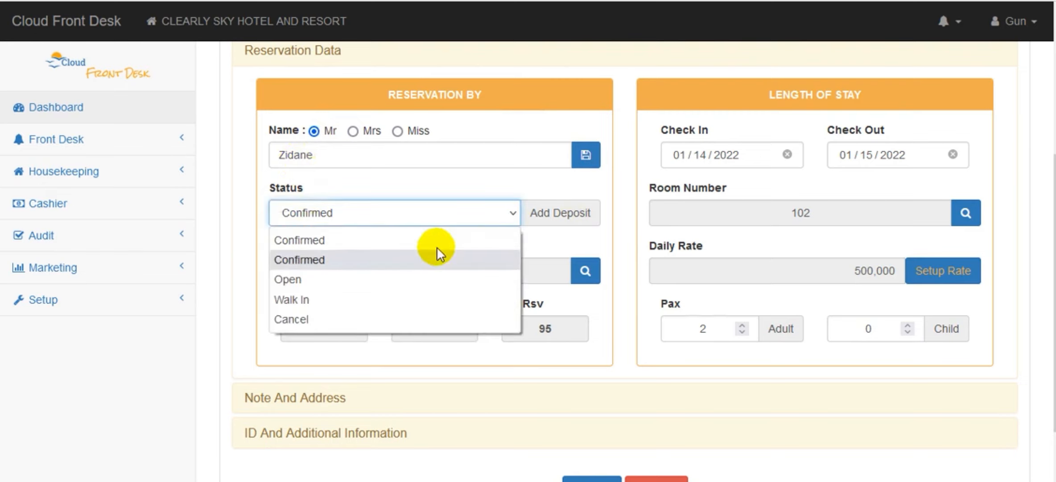
click(407, 258)
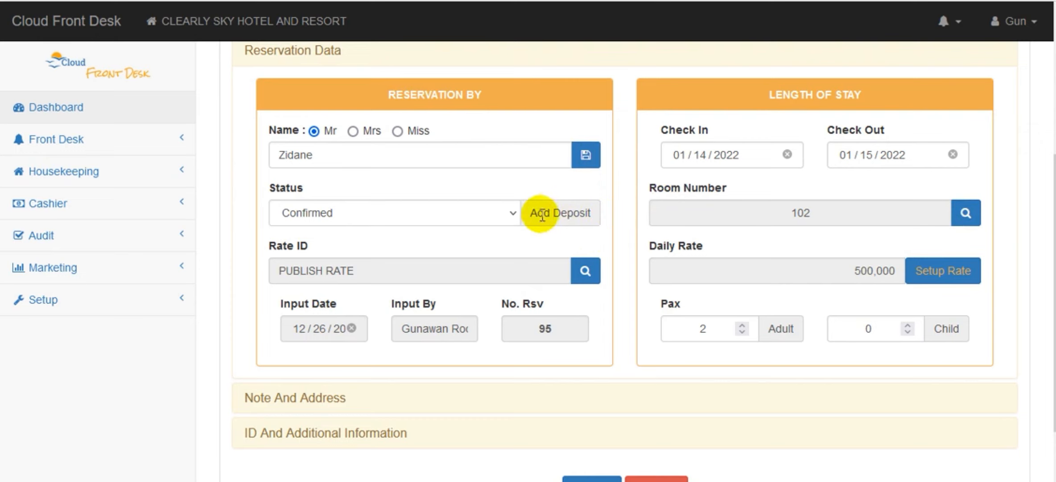
Add a deposit of 500,000 to the reservation with Transfer as the payment method, and confirm the submission.
click(561, 211)
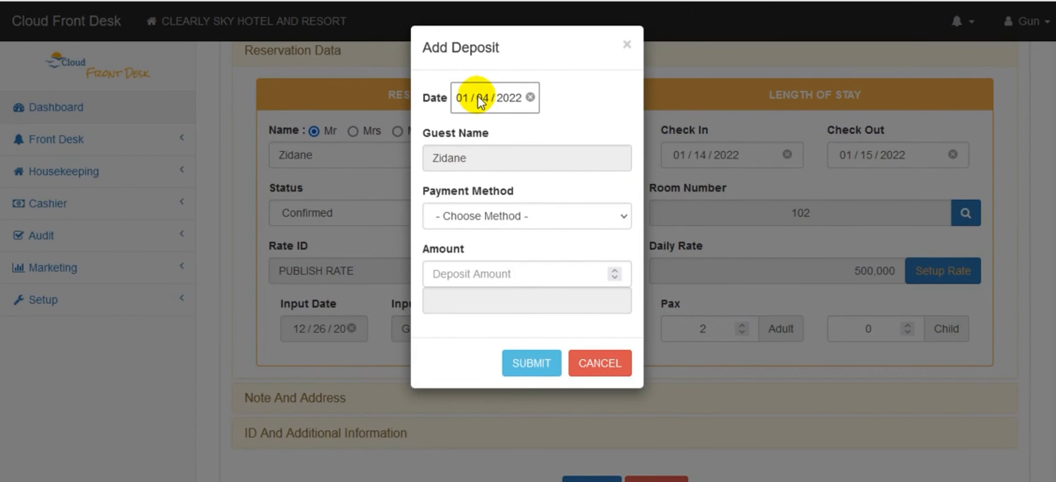
click(622, 216)
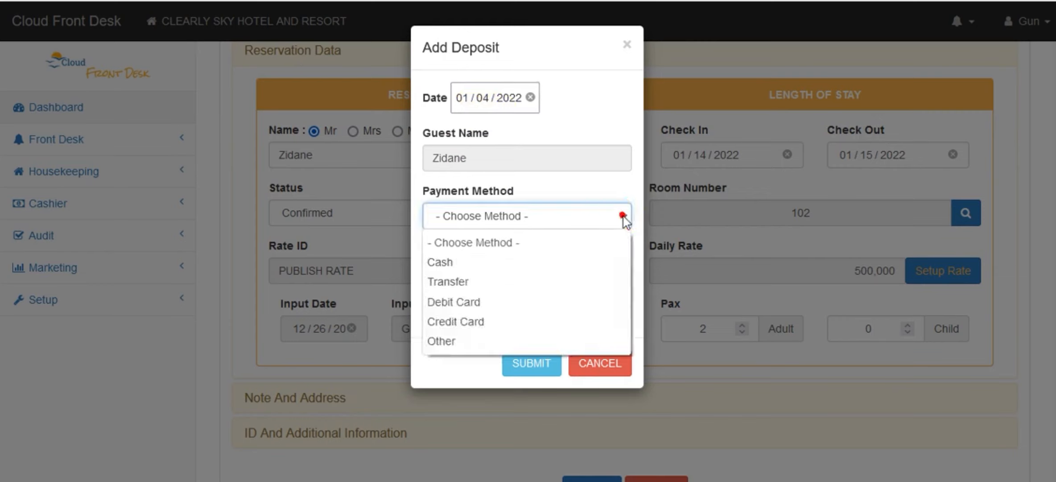
click(564, 275)
click(564, 271)
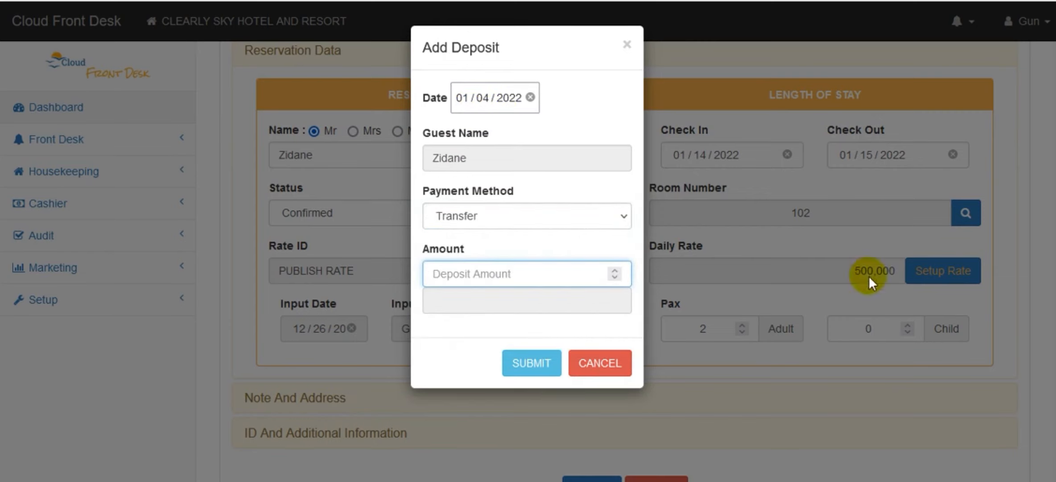
text(500000)
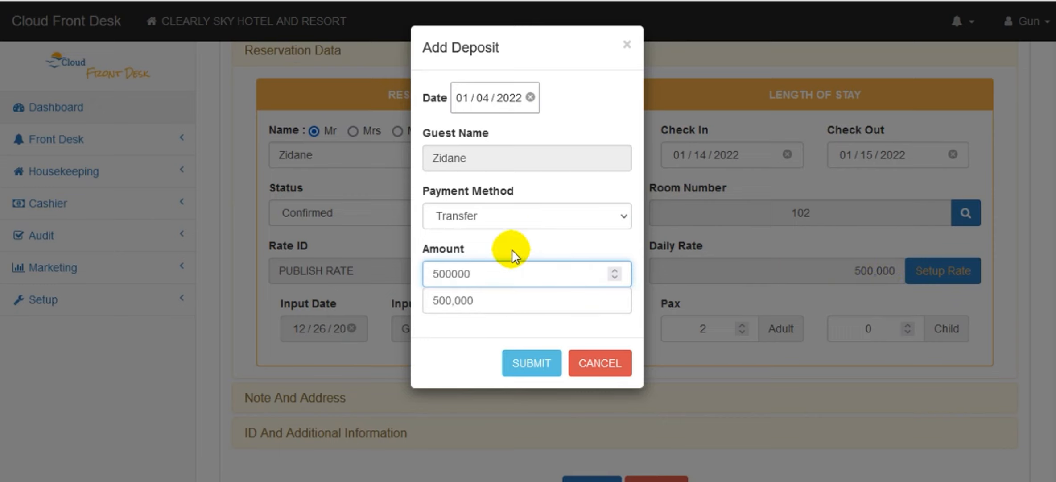
click(540, 362)
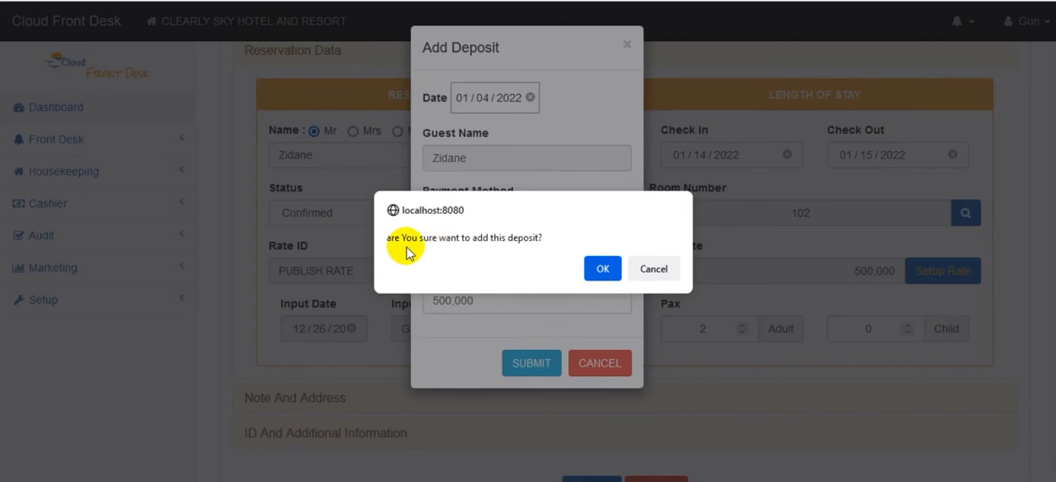
click(602, 267)
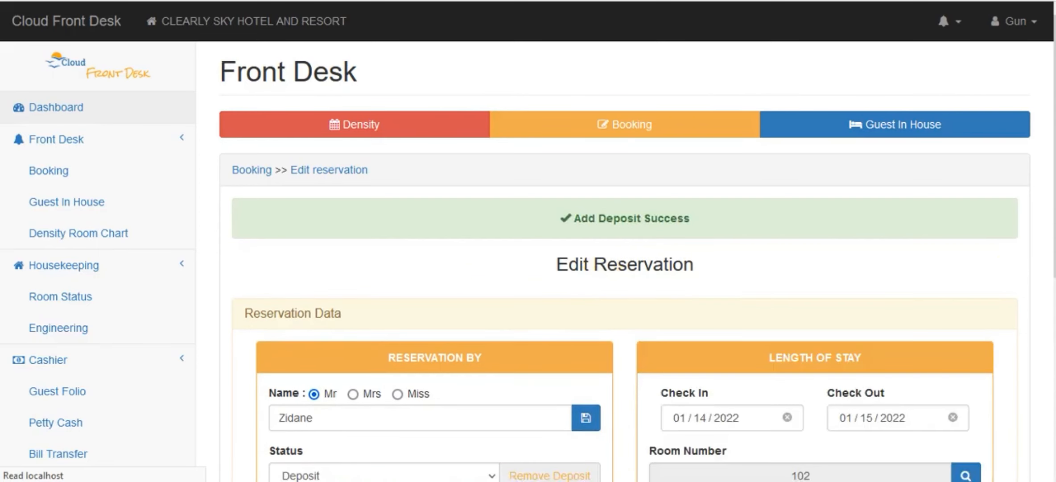
Examine the reservation's available status choices and its deposit removal option.
scroll(1027, 160, down, 1)
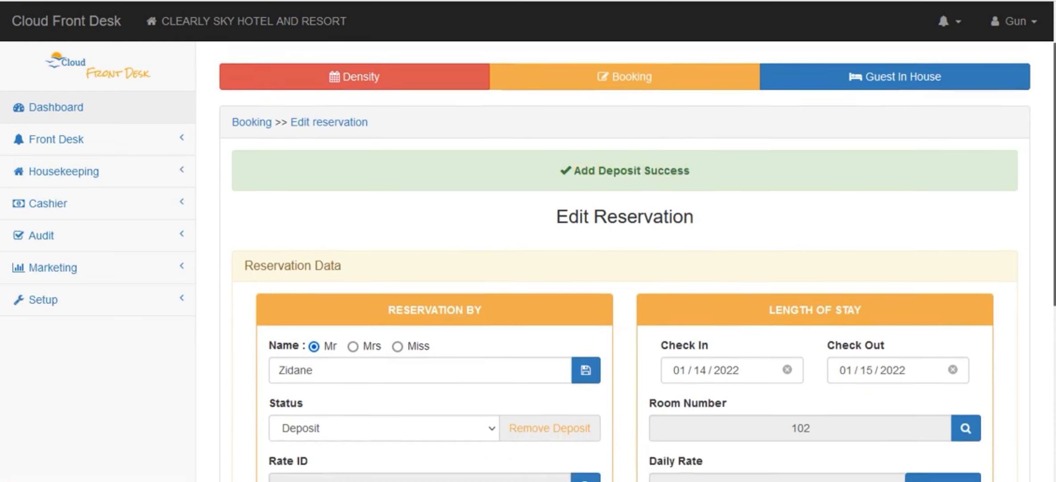
scroll(1001, 316, down, 5)
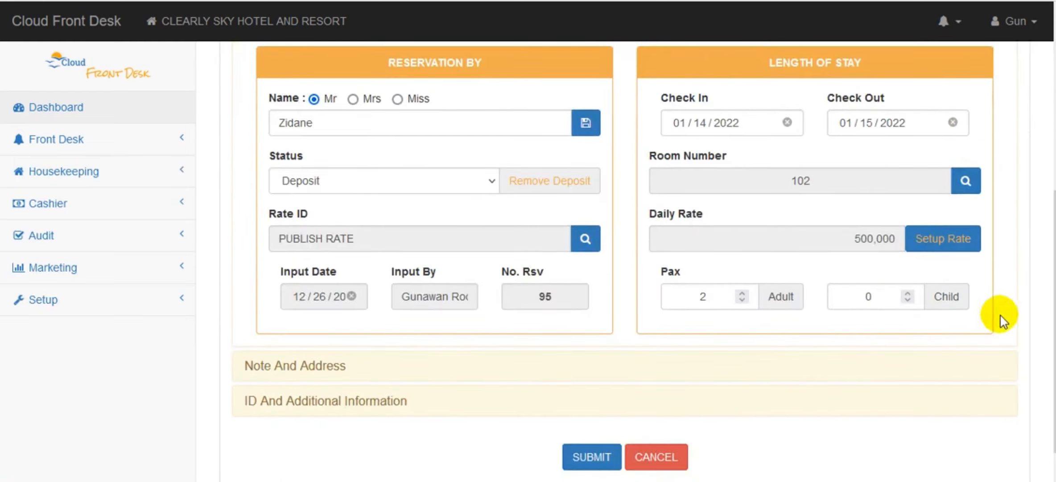
click(490, 180)
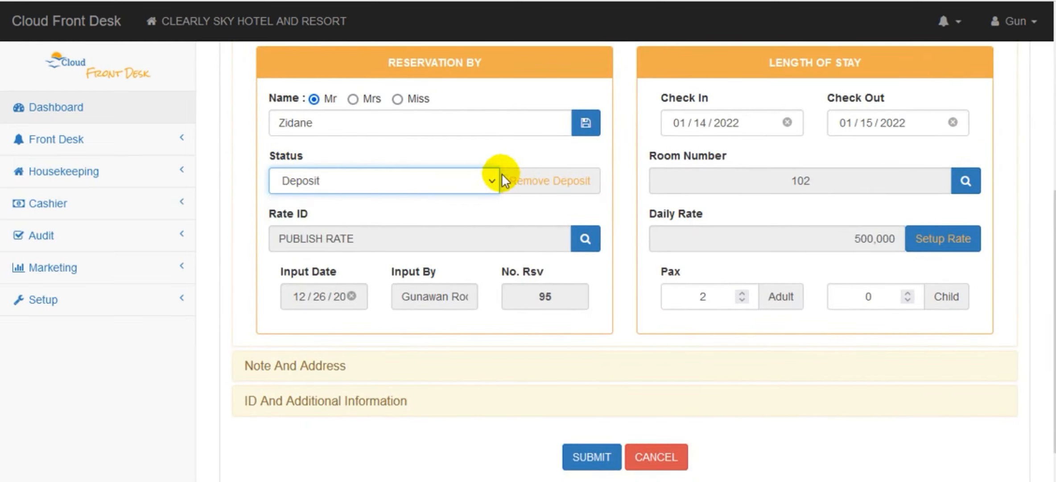
click(492, 178)
click(491, 180)
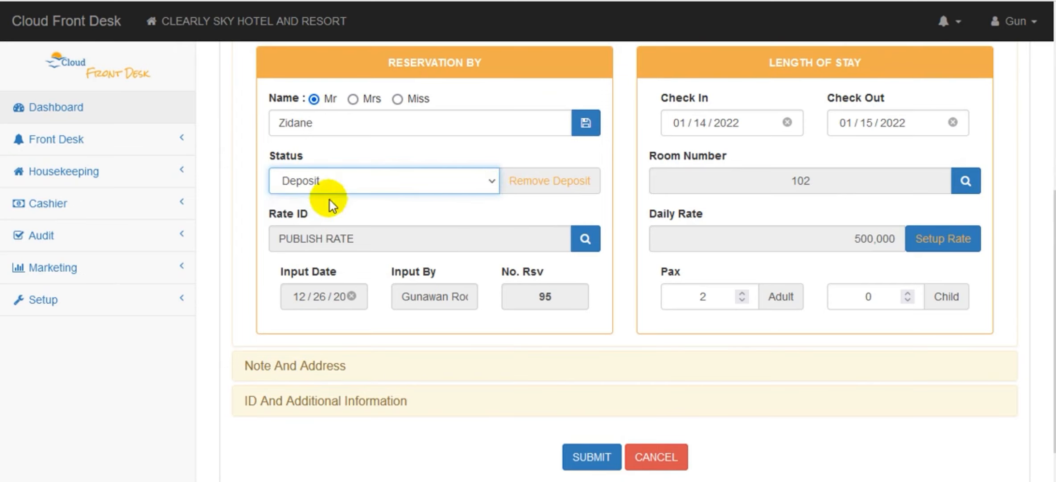
click(492, 180)
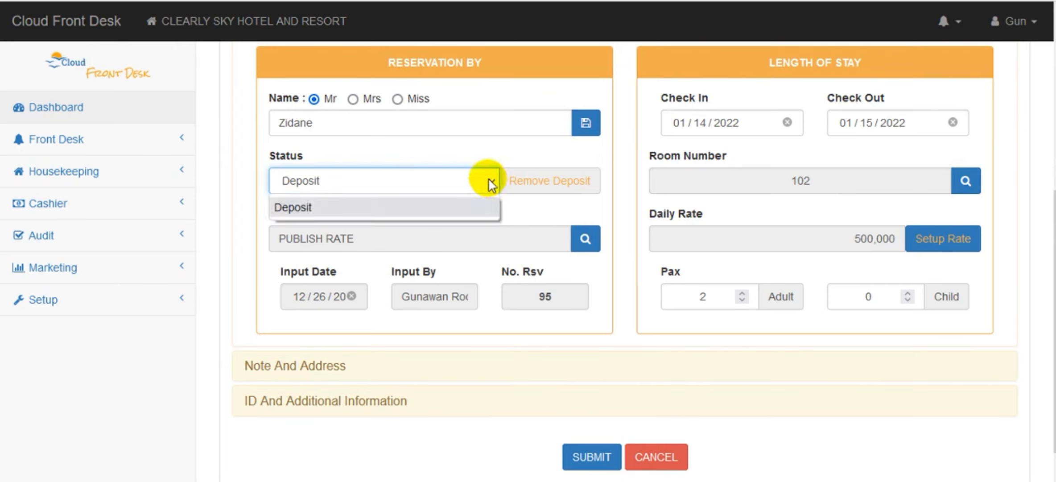
click(489, 179)
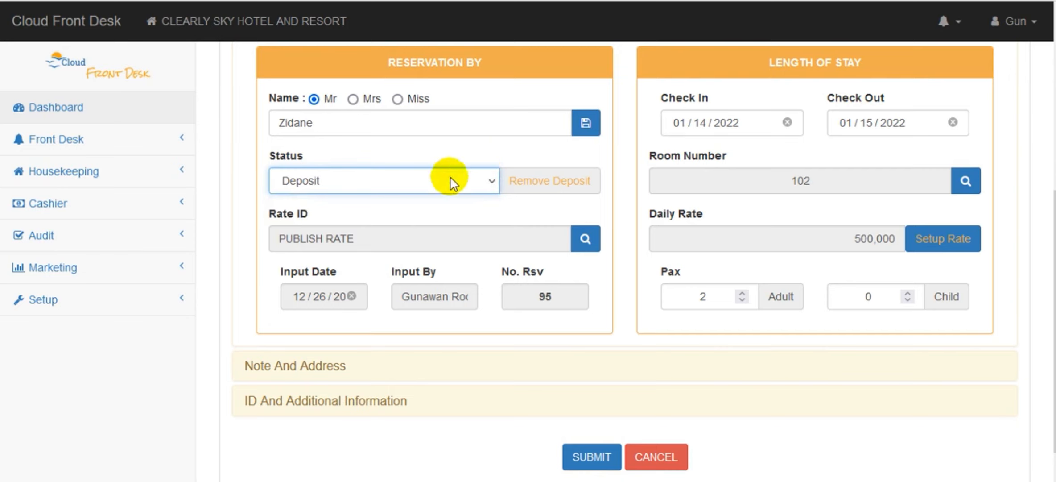
drag(1054, 224, 1054, 222)
scroll(750, 169, up, 1)
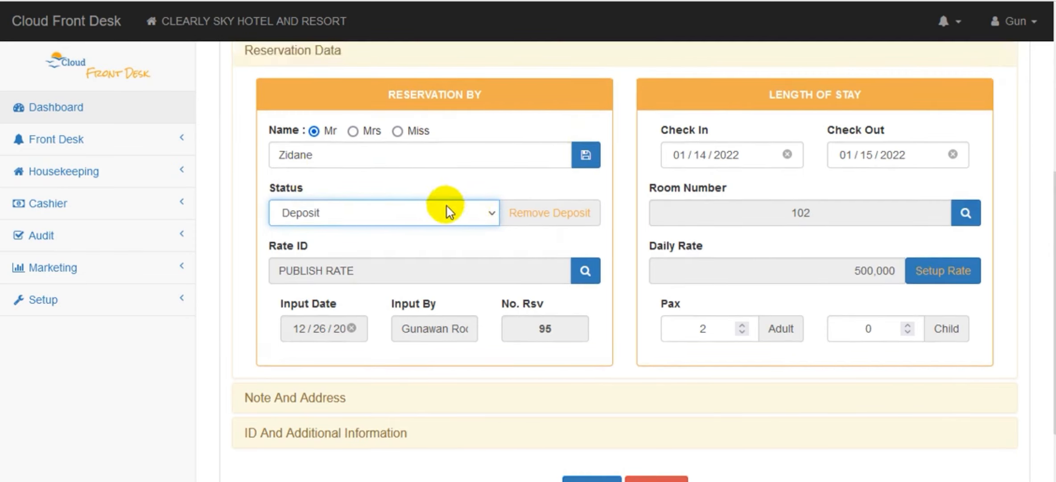
click(548, 214)
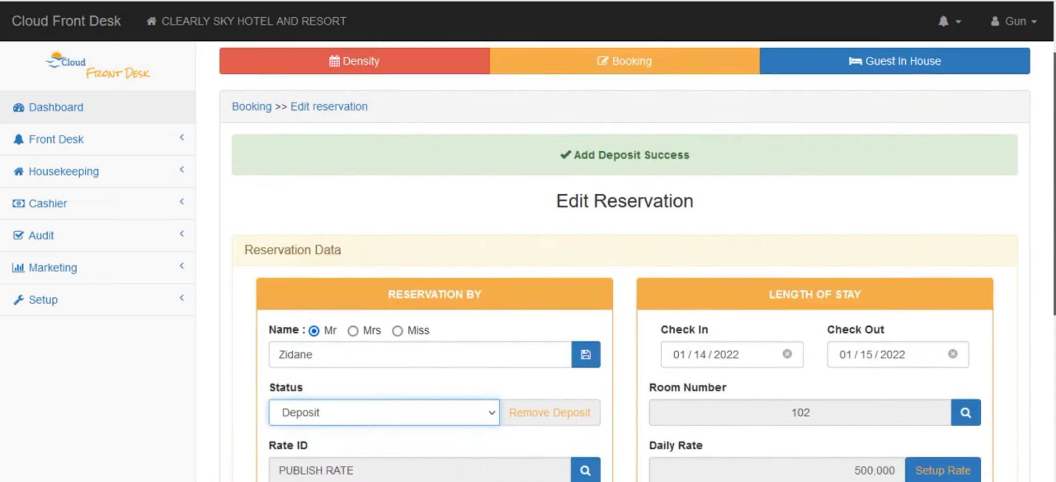
Return to the booking list and expand the room 102 reservation's details to check its status.
drag(1054, 183, 1054, 159)
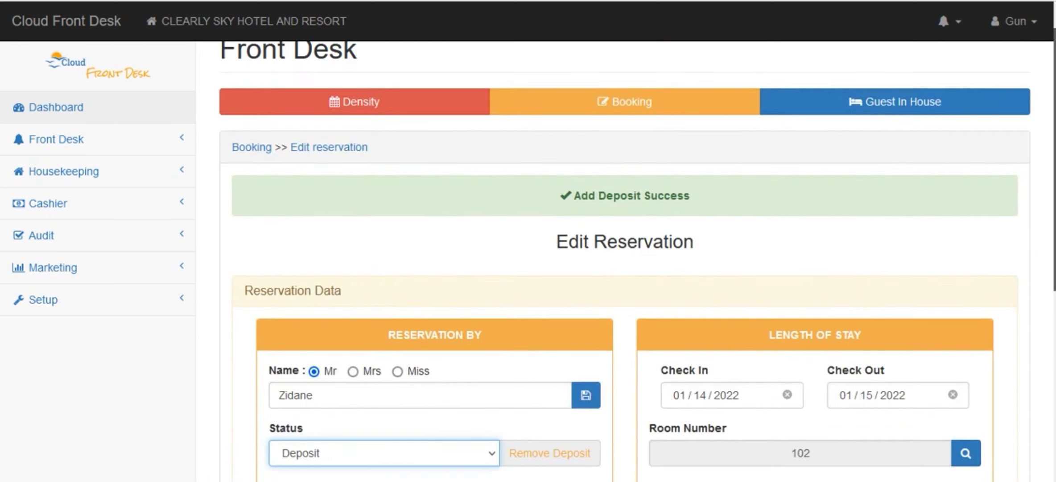
click(248, 148)
scroll(1055, 179, down, 1)
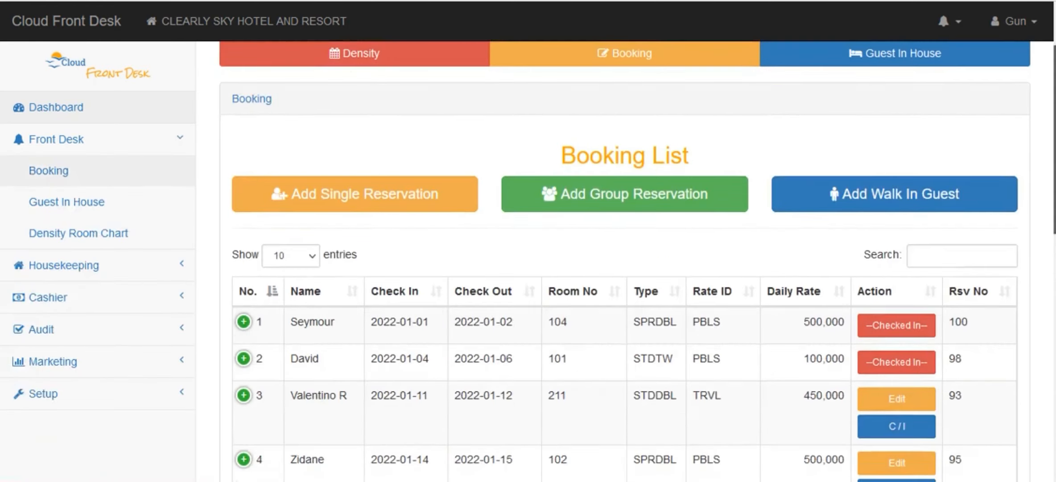
scroll(574, 179, down, 5)
click(244, 197)
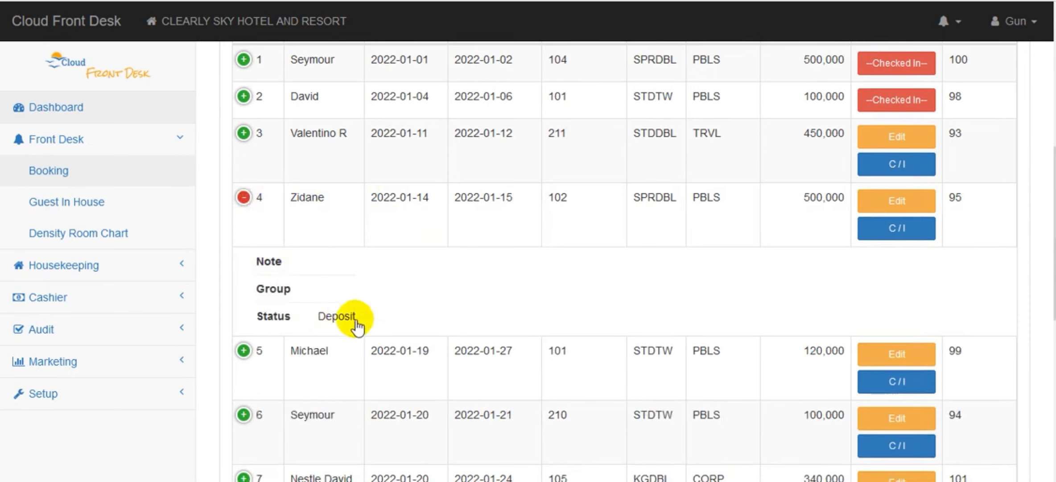
Collapse the room 102 reservation's details and open the cashier's deposit list.
click(244, 197)
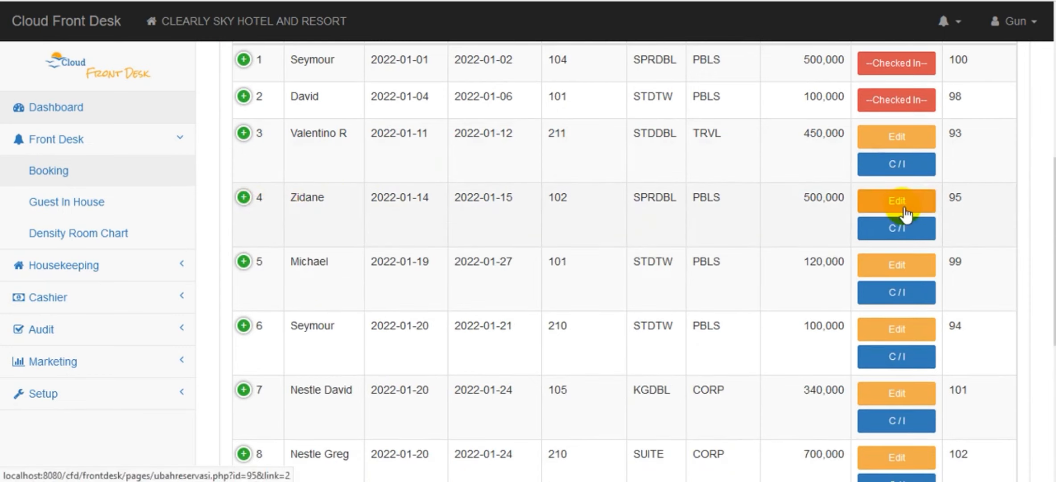
scroll(377, 71, up, 2)
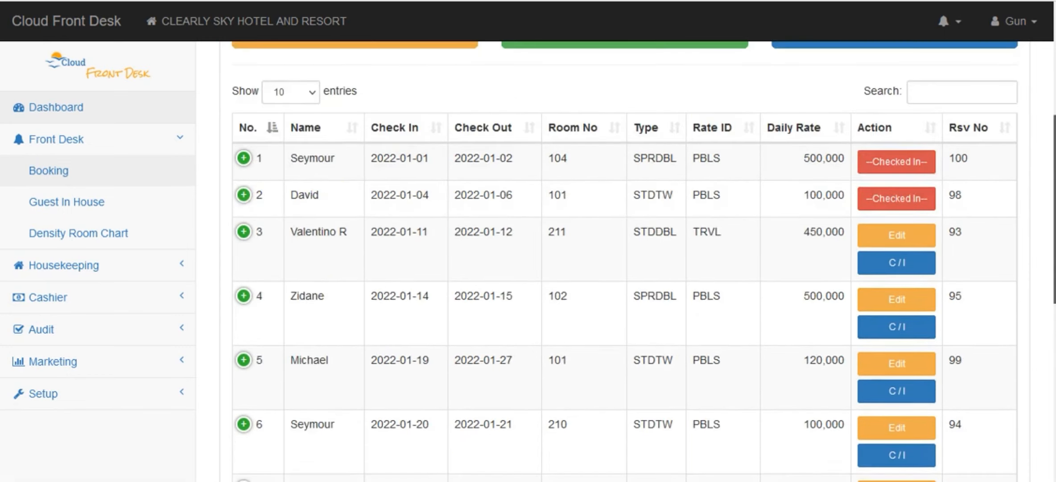
scroll(403, 53, down, 3)
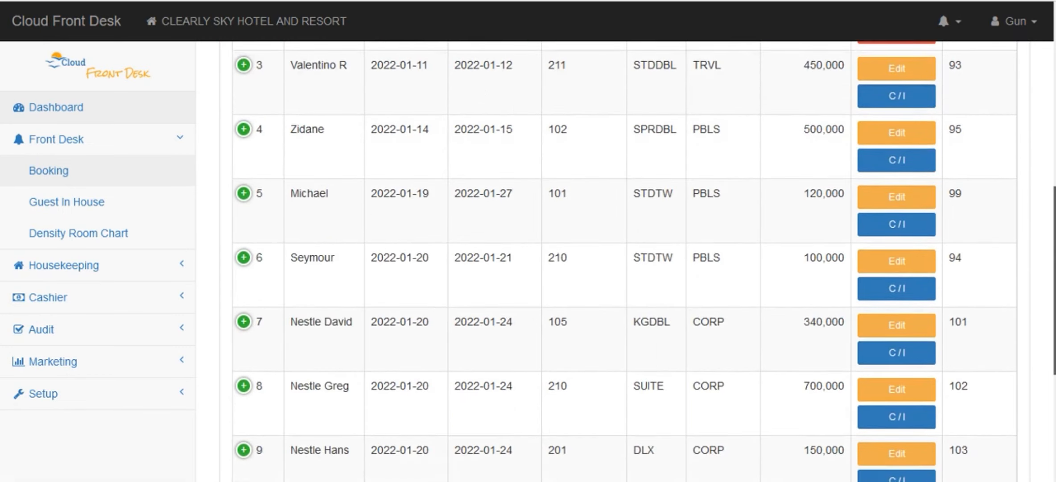
click(102, 141)
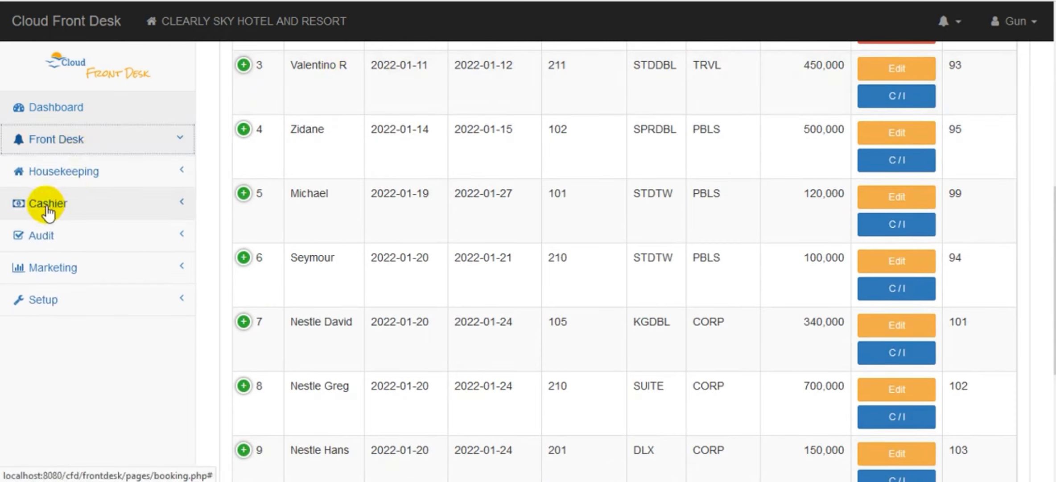
click(47, 210)
click(71, 362)
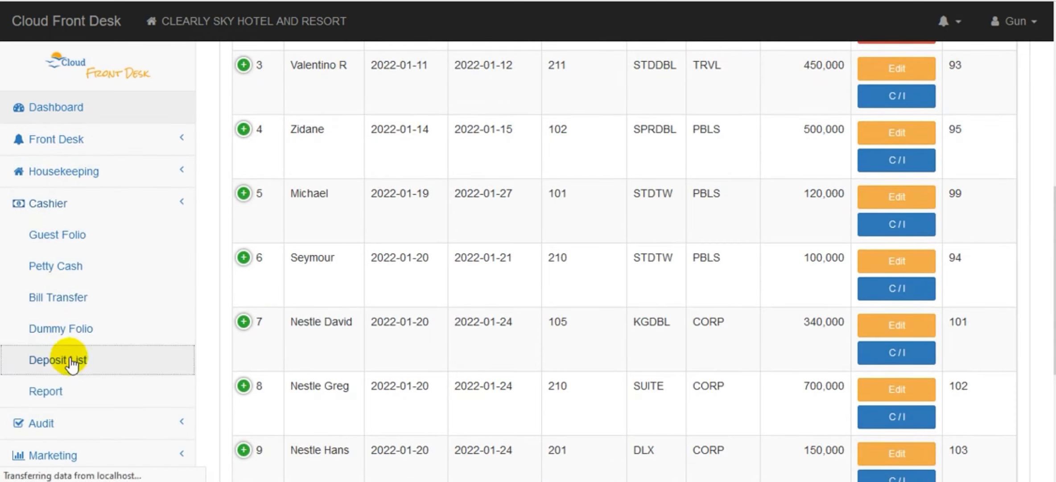
Compare the outstanding and applied deposits in the deposit list.
scroll(780, 246, down, 3)
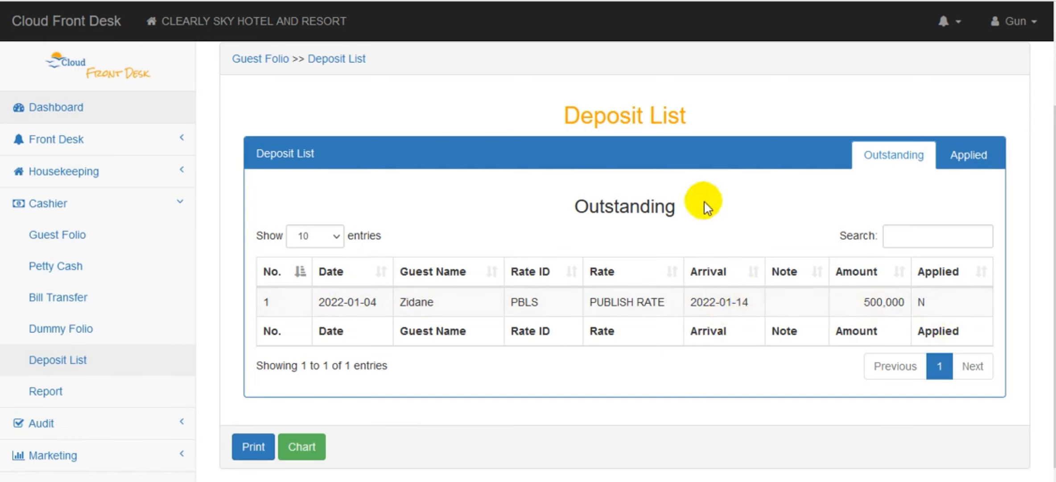
click(964, 155)
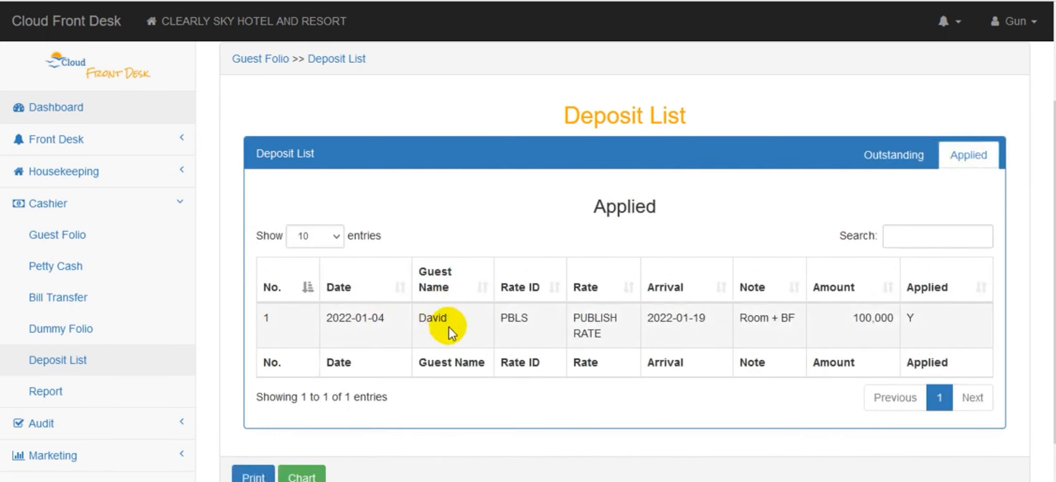
click(895, 164)
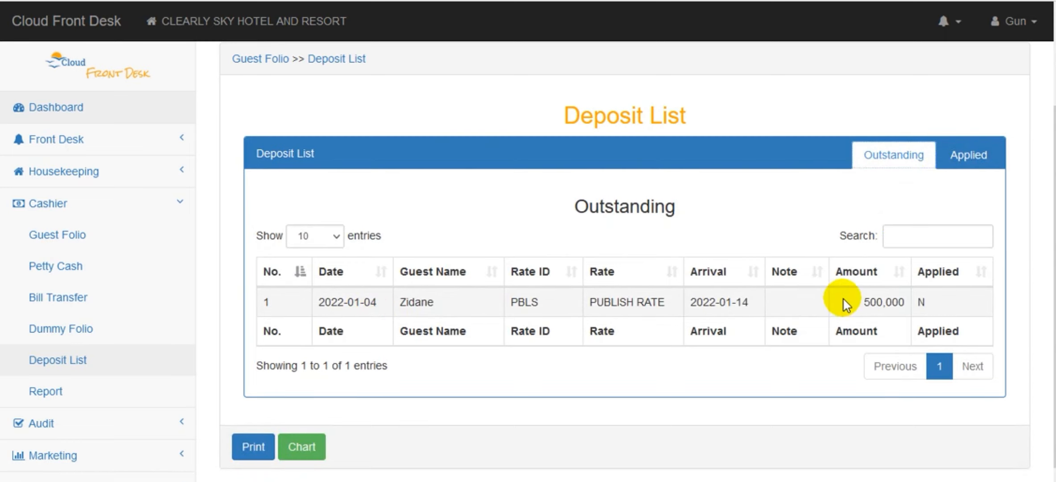
Return to the front desk booking list.
click(161, 210)
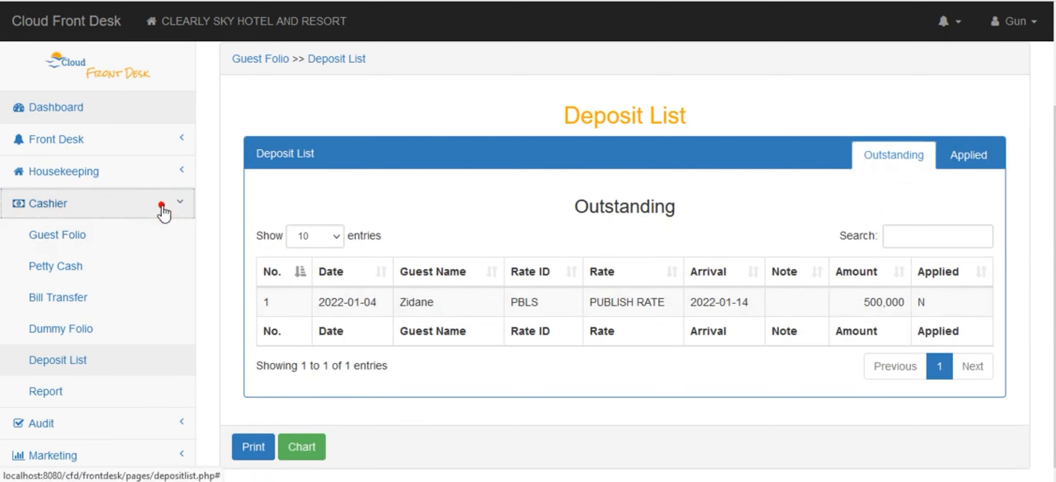
click(158, 149)
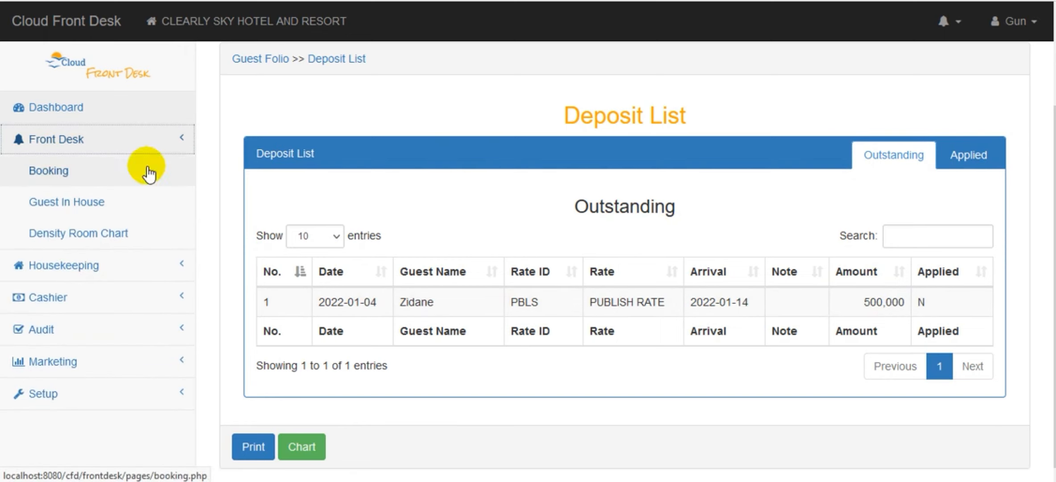
click(146, 170)
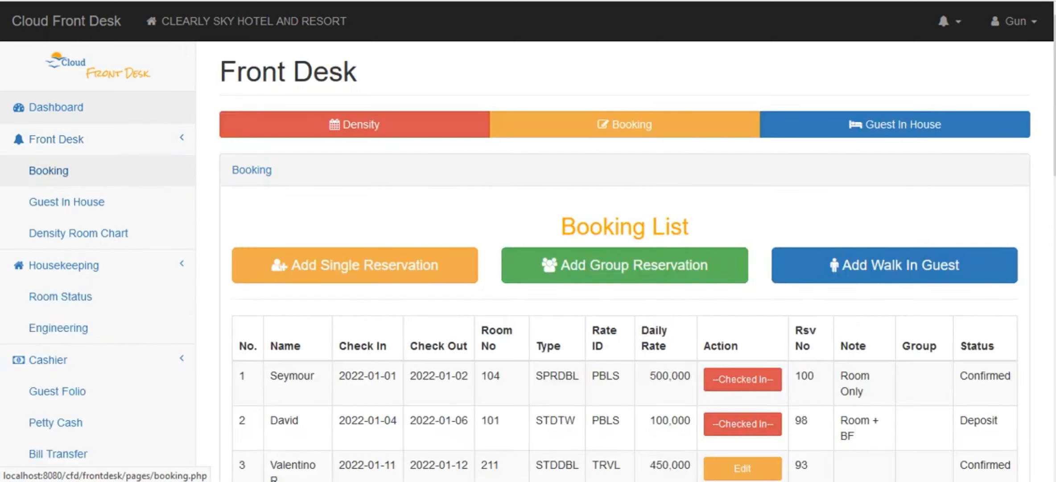
Try to check in the room 102 reservation from the booking list and accept the check-in confirmation.
scroll(985, 245, down, 6)
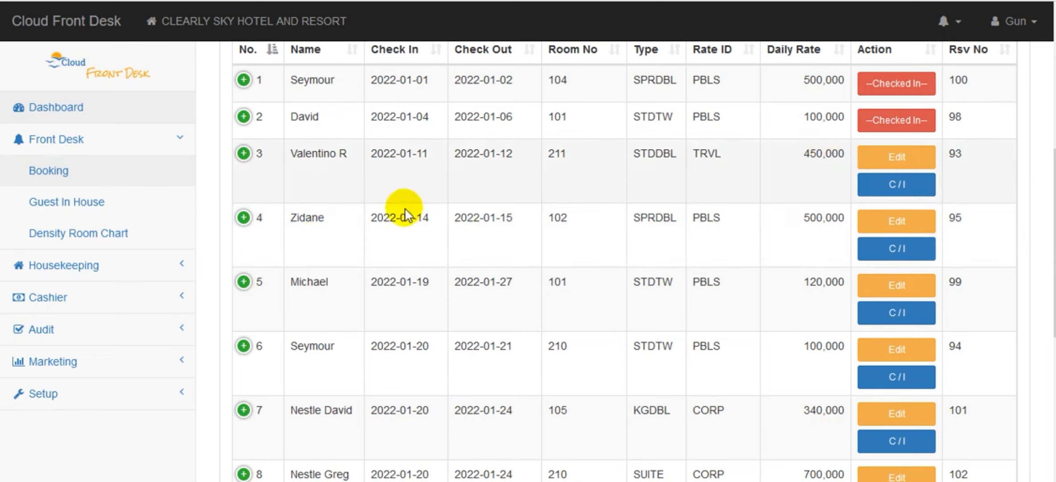
scroll(1022, 207, up, 3)
scroll(643, 264, down, 2)
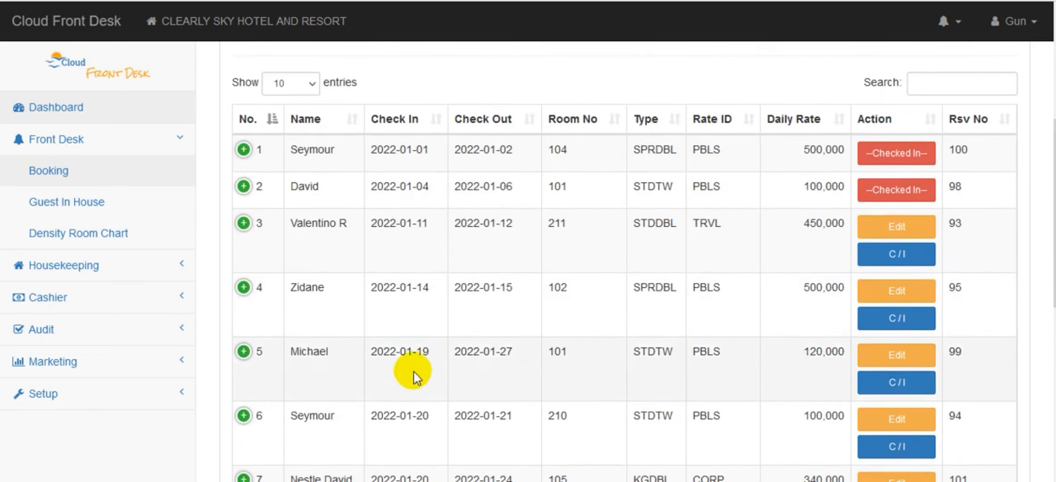
click(915, 318)
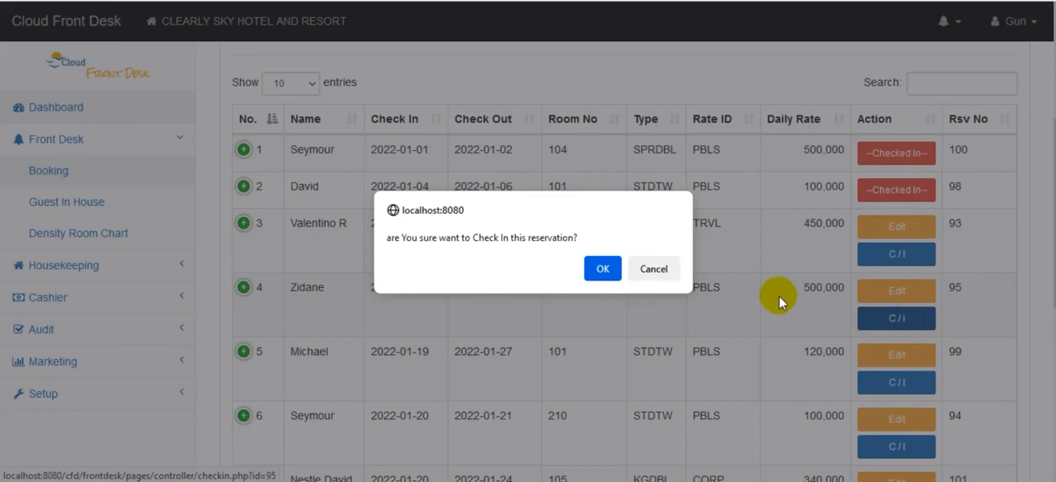
click(598, 269)
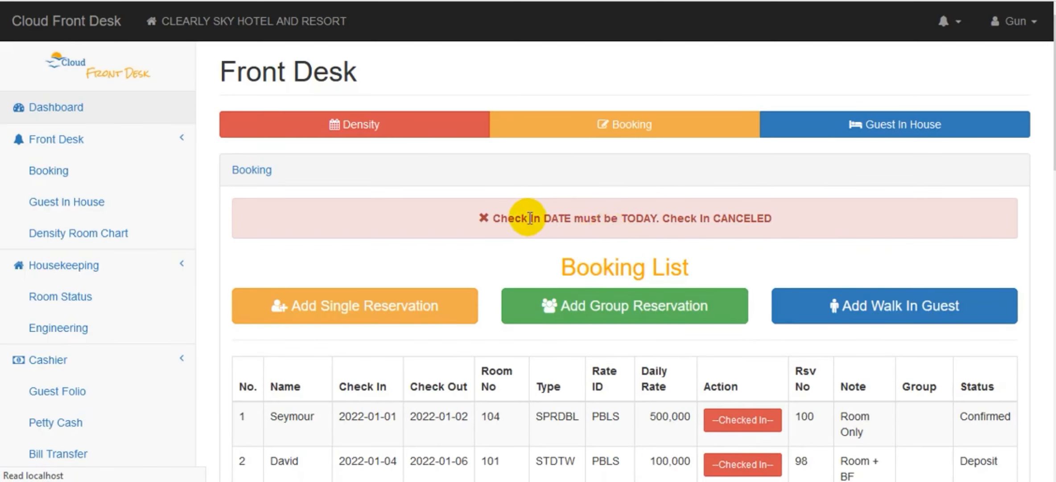
Change the room 102 reservation's check-in date to 01/04/2022 and check-out date to 01/06/2022, and save the reservation.
scroll(561, 216, down, 7)
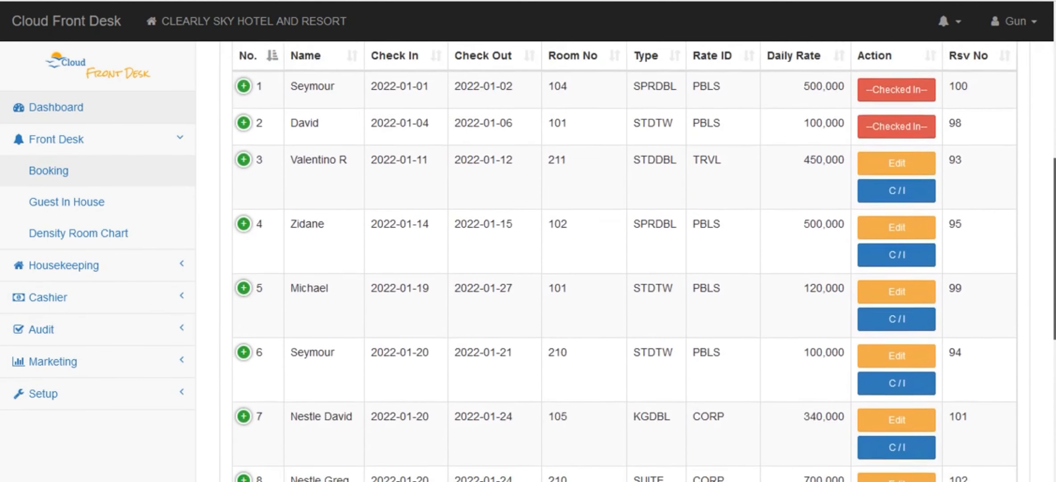
click(892, 226)
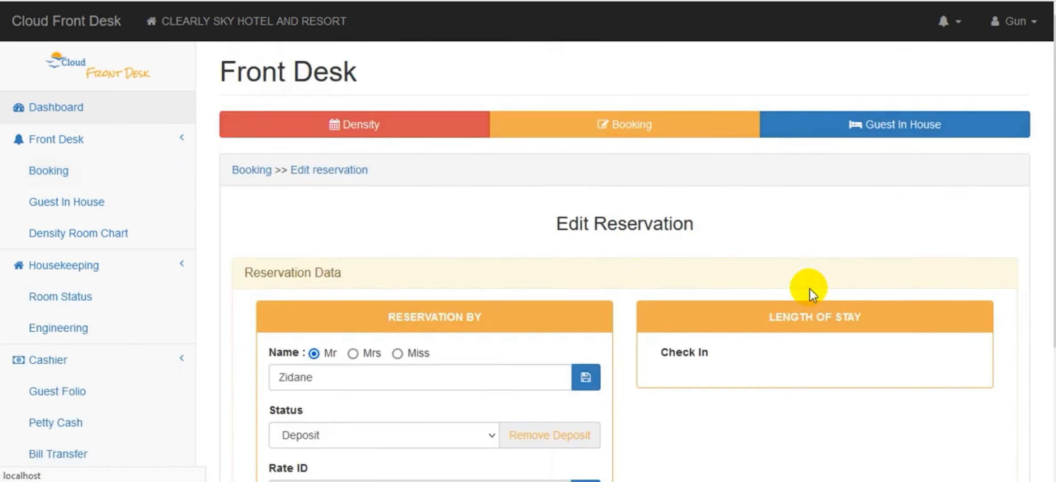
scroll(809, 287, down, 3)
click(699, 244)
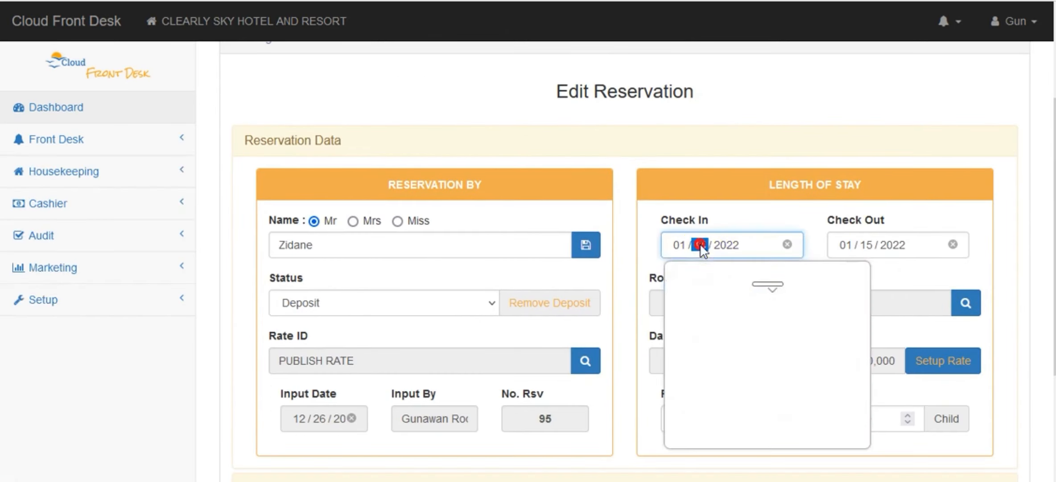
click(740, 347)
click(865, 245)
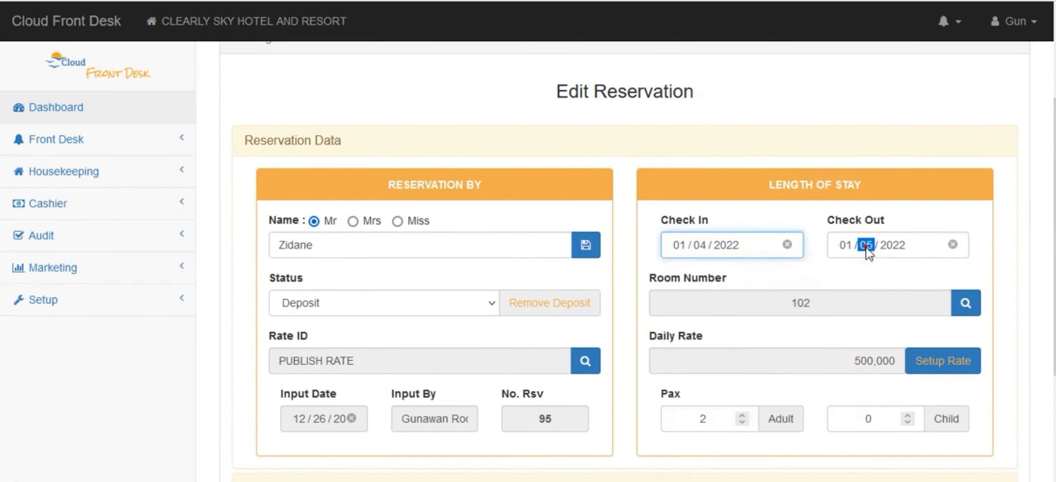
click(962, 344)
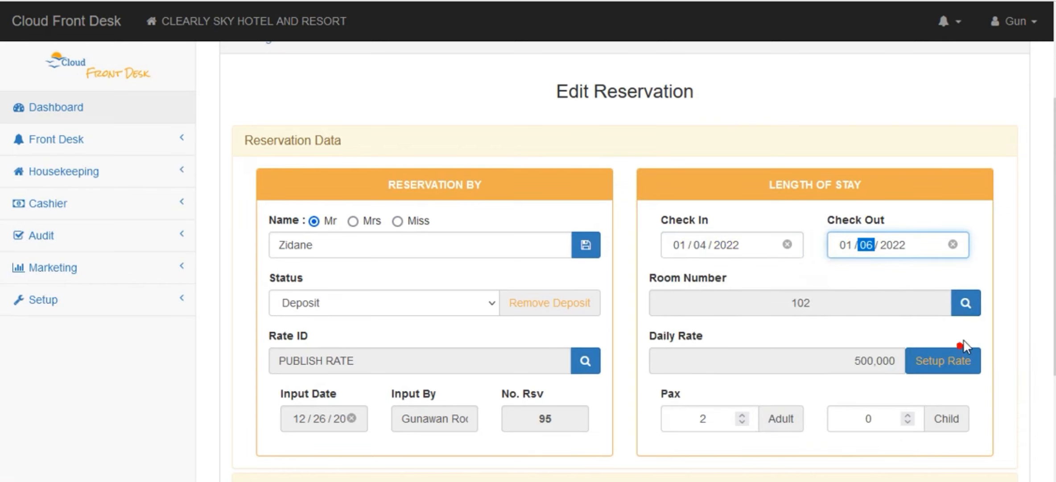
click(586, 244)
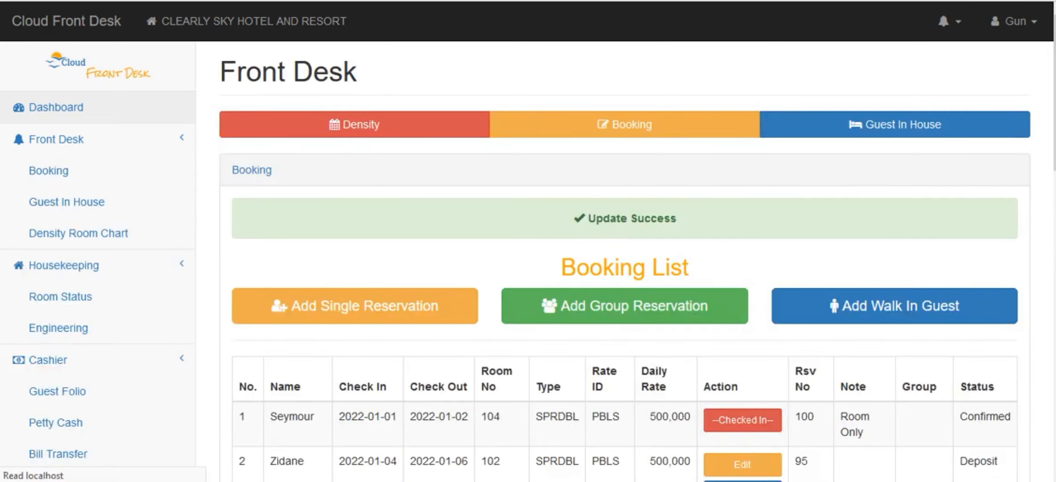
Check in the room 102 reservation with the 2022-01-04 arrival date and confirm the check-in.
scroll(589, 252, down, 5)
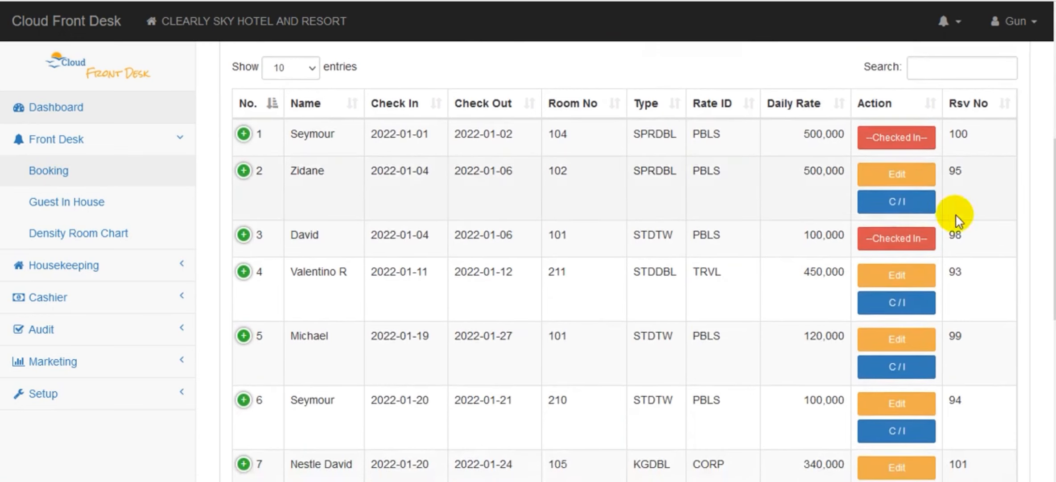
mouse_move(1054, 277)
mouse_down()
mouse_move(1054, 362)
mouse_move(1054, 280)
mouse_up()
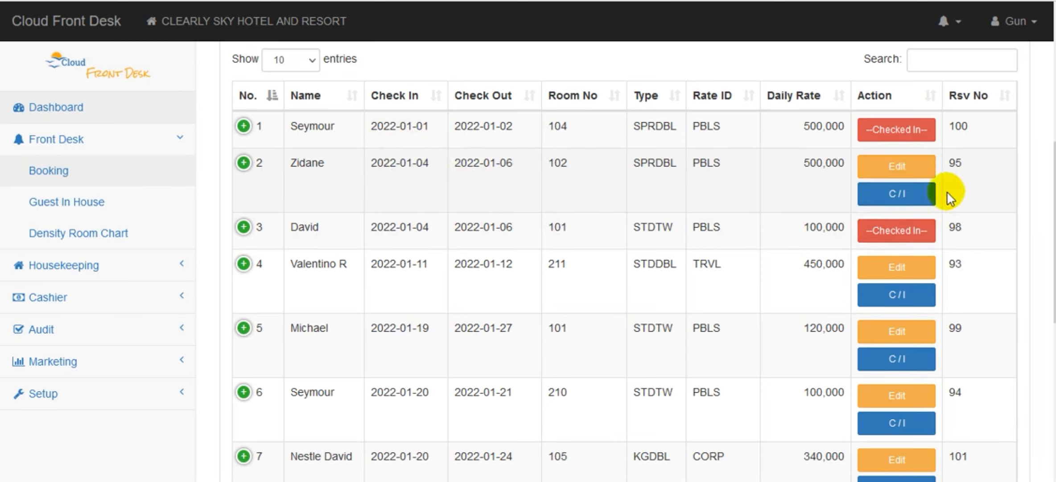
click(901, 200)
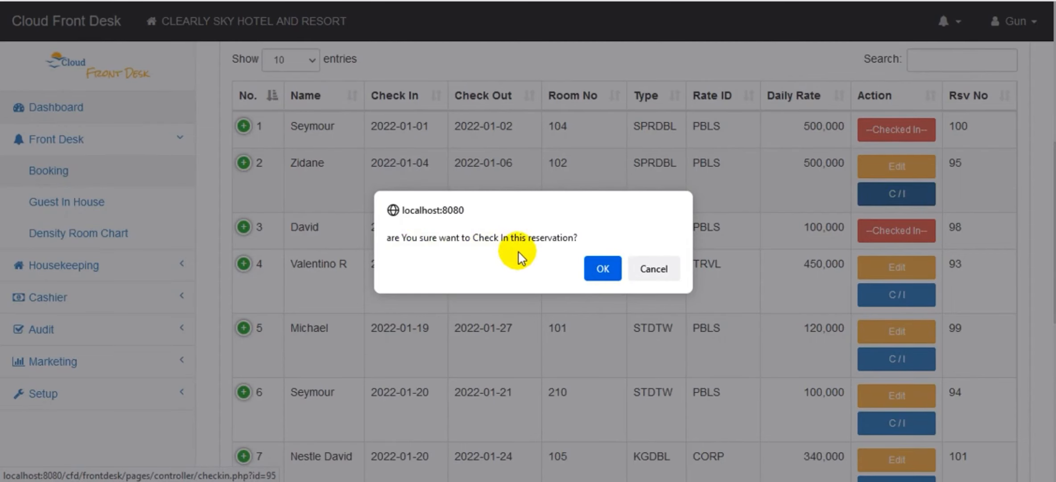
click(602, 269)
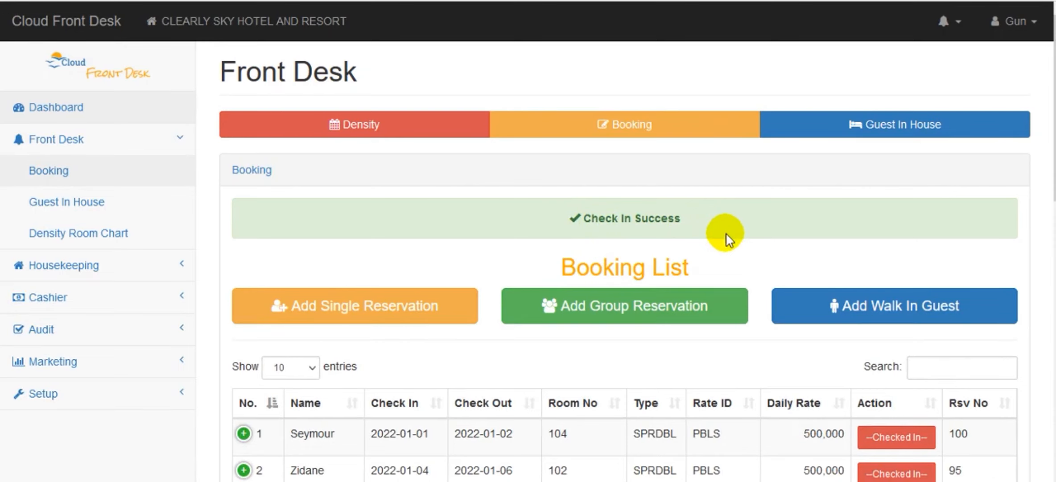
Open the list of in-house guests and look up the room 102 entry.
click(61, 202)
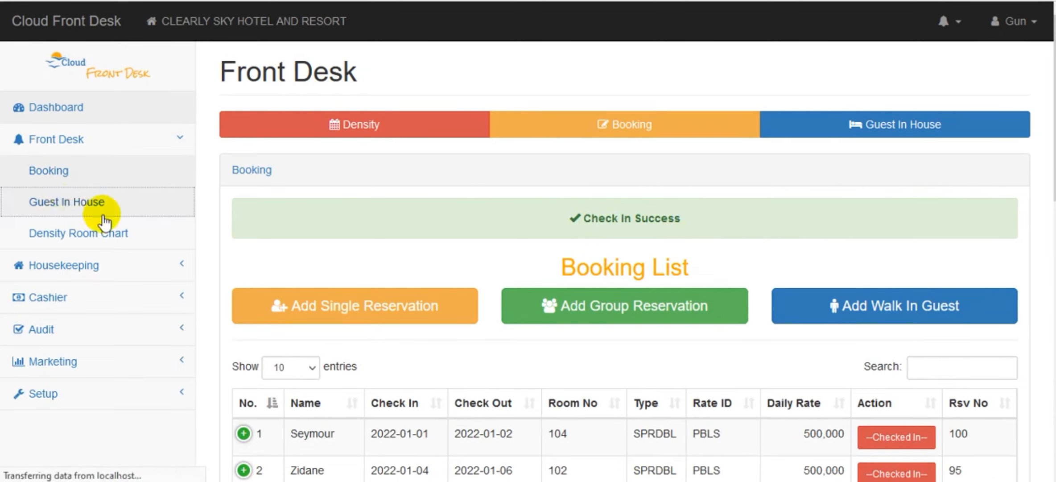
scroll(624, 258, down, 5)
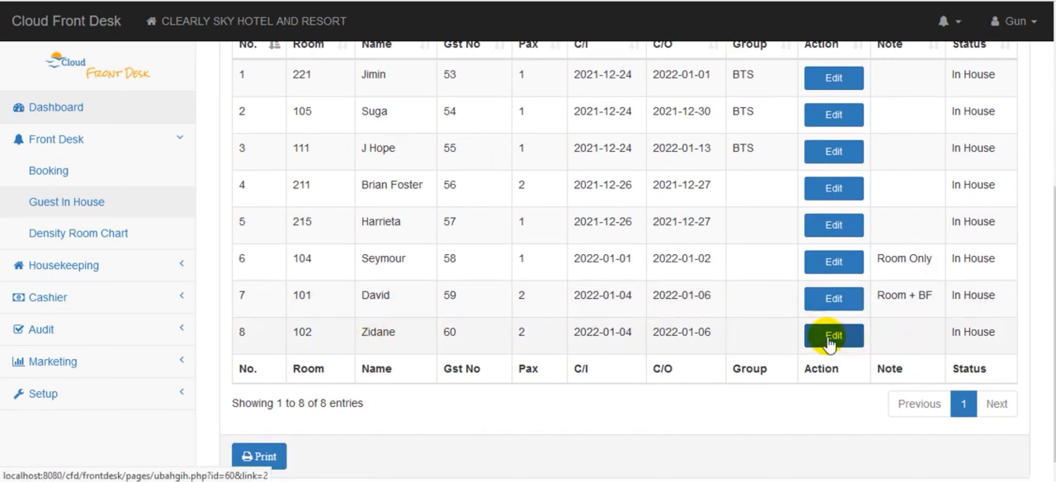
click(66, 143)
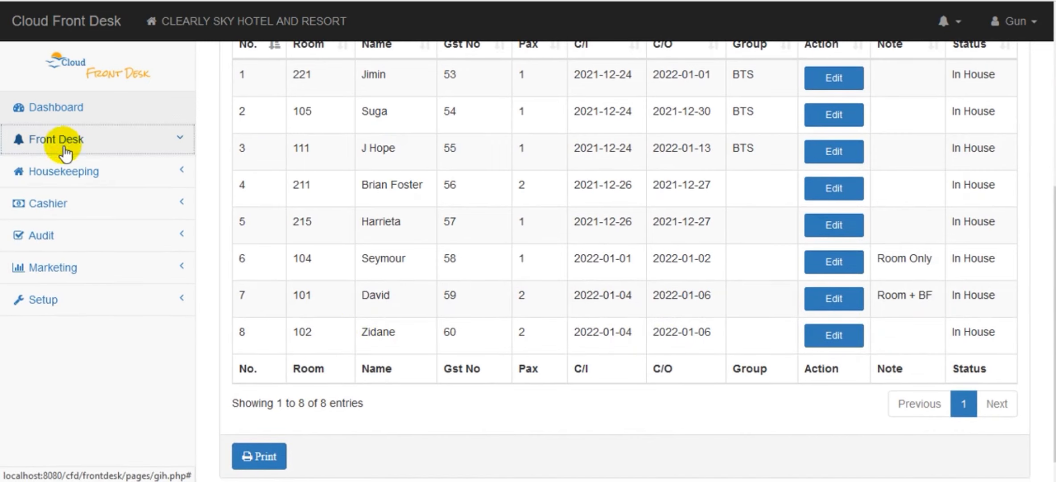
Open the cashier's guest folio list and examine the room 102 balance.
click(64, 206)
click(67, 230)
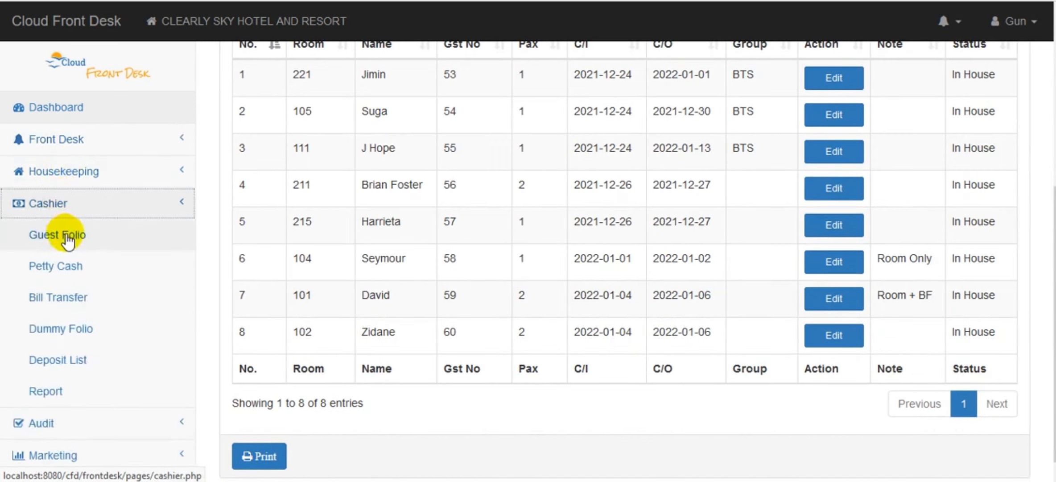
scroll(624, 268, down, 6)
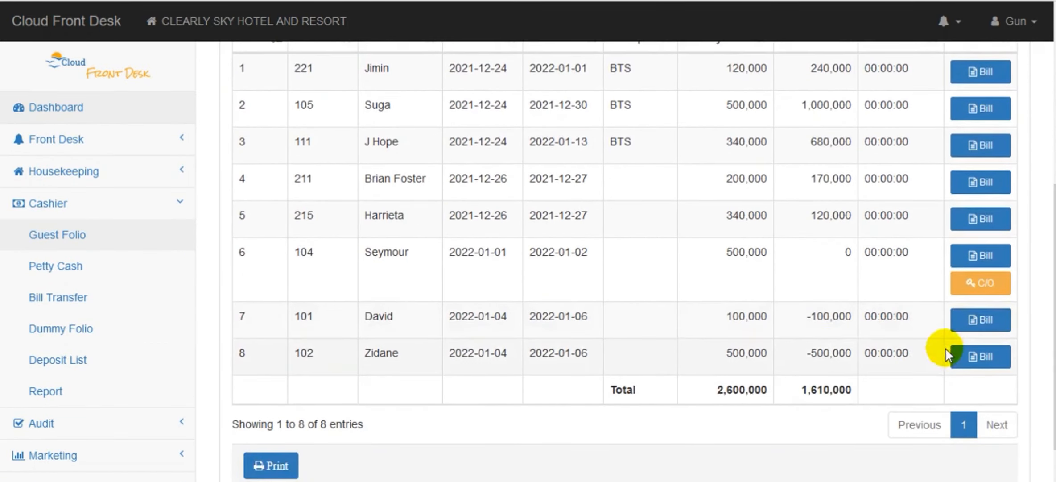
drag(1055, 401, 1054, 363)
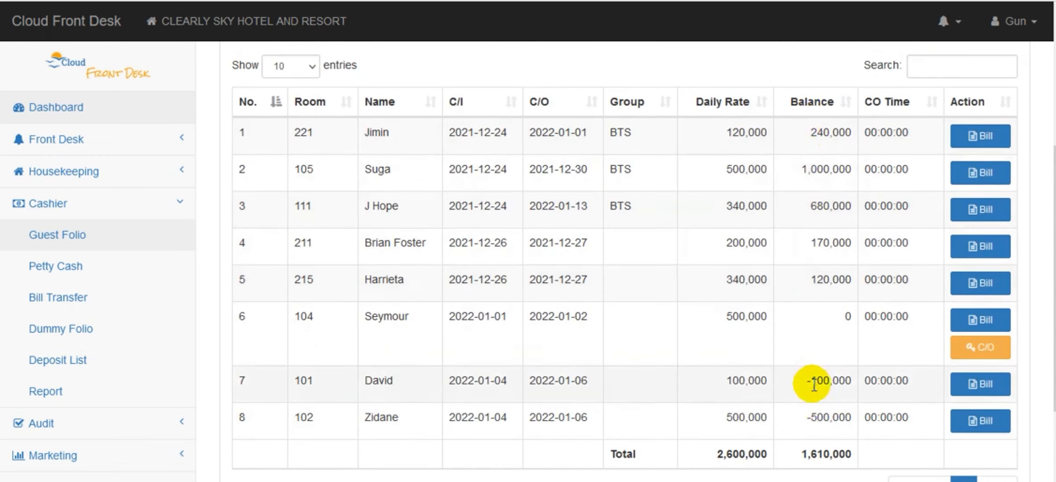
Open the guest bill for room 102 and examine its balance and bill details for the deposit.
click(985, 421)
scroll(613, 296, down, 6)
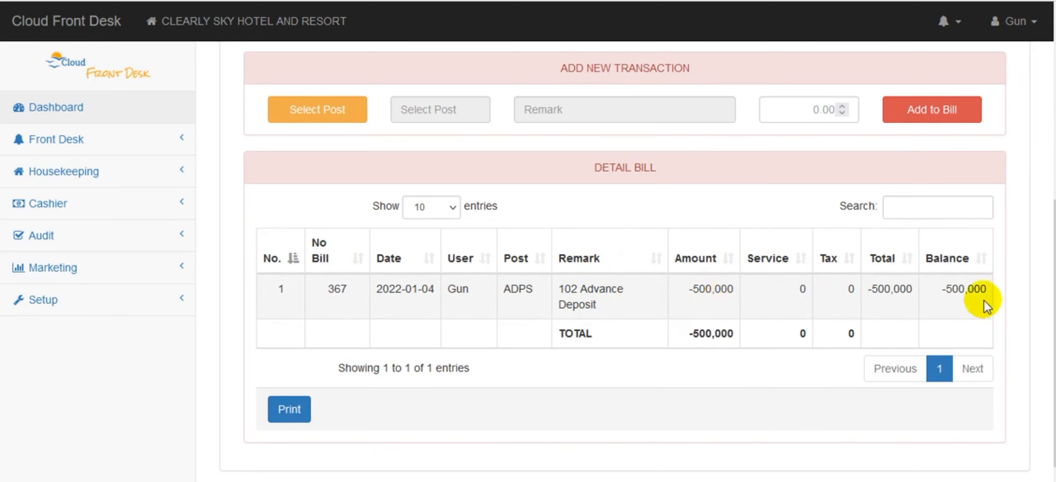
scroll(1023, 316, up, 1)
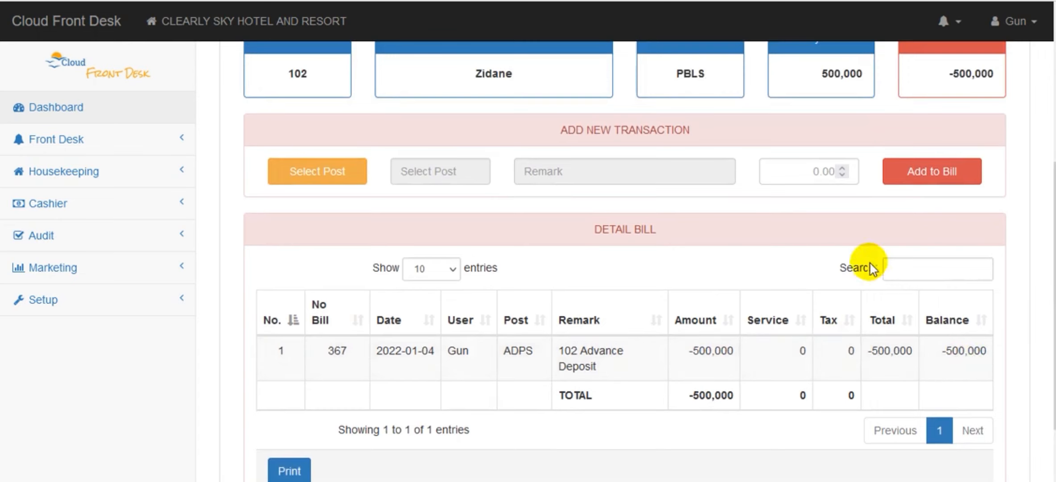
scroll(871, 267, up, 2)
scroll(872, 268, down, 4)
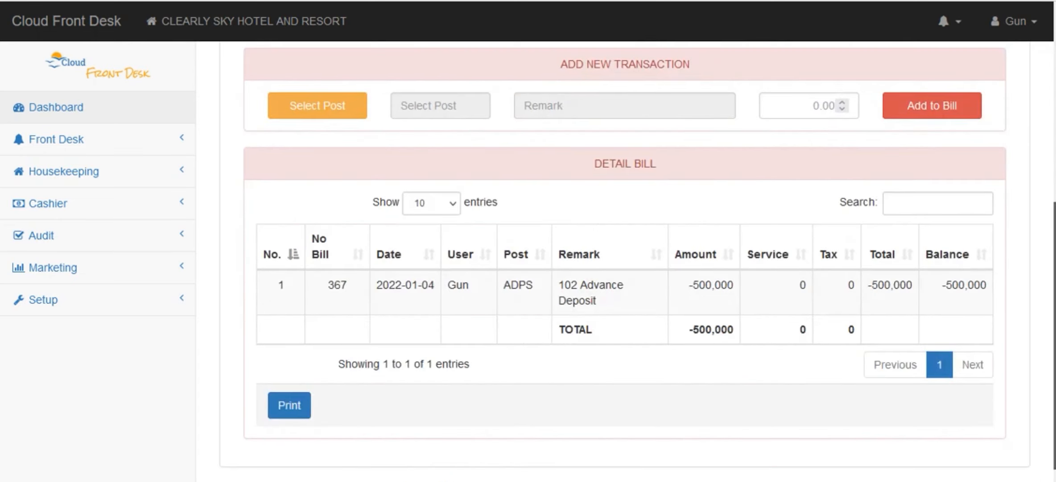
scroll(543, 276, up, 3)
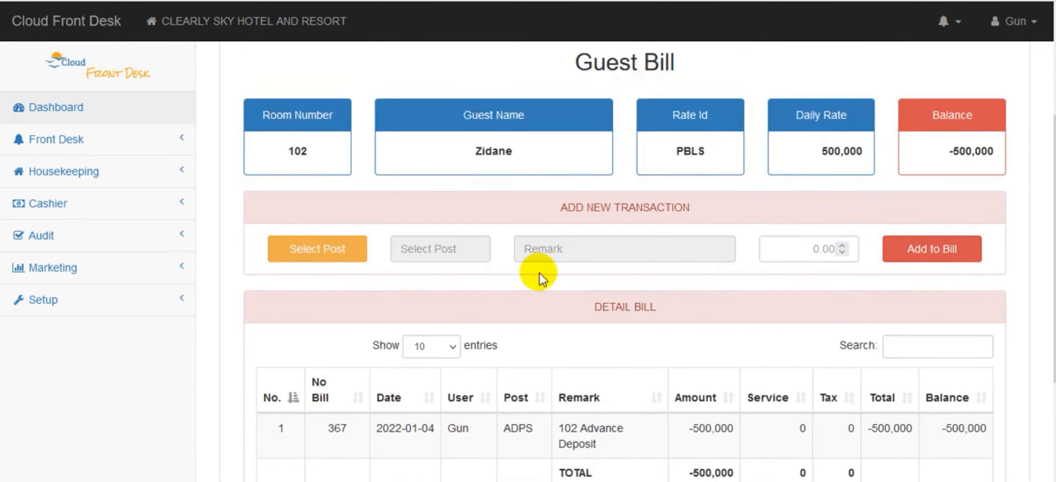
Open the front desk booking list and examine the reservations' check-in status and available actions.
click(127, 137)
click(79, 170)
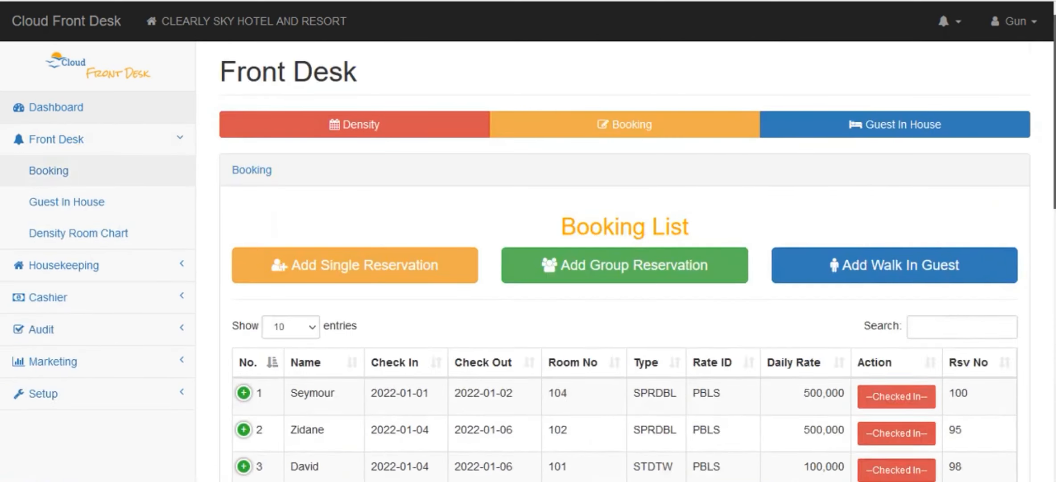
scroll(624, 268, down, 10)
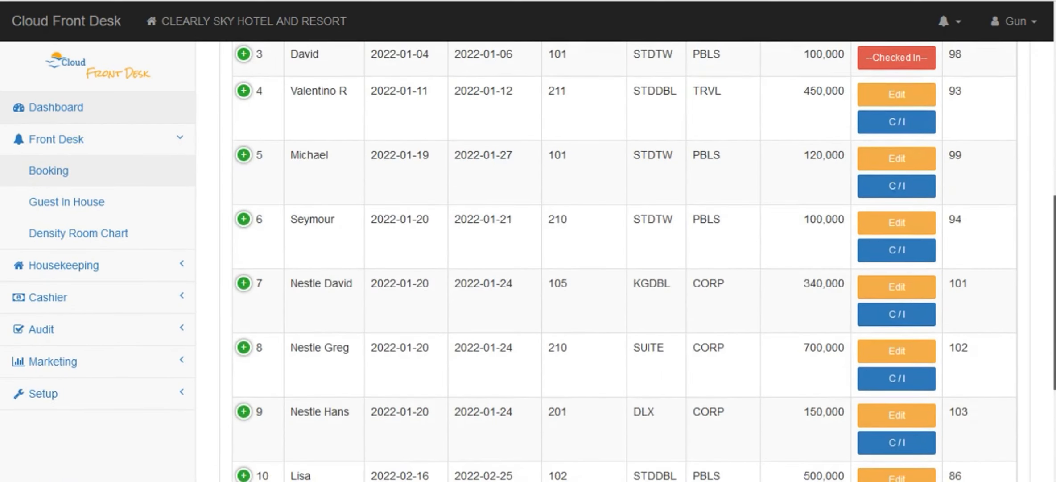
scroll(624, 267, up, 1)
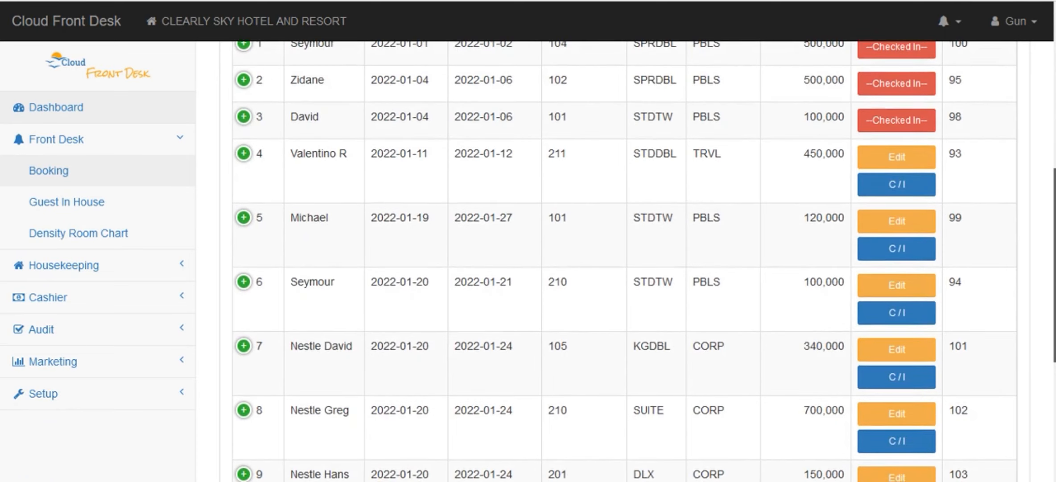
scroll(624, 268, up, 1)
scroll(624, 267, down, 3)
scroll(624, 267, up, 2)
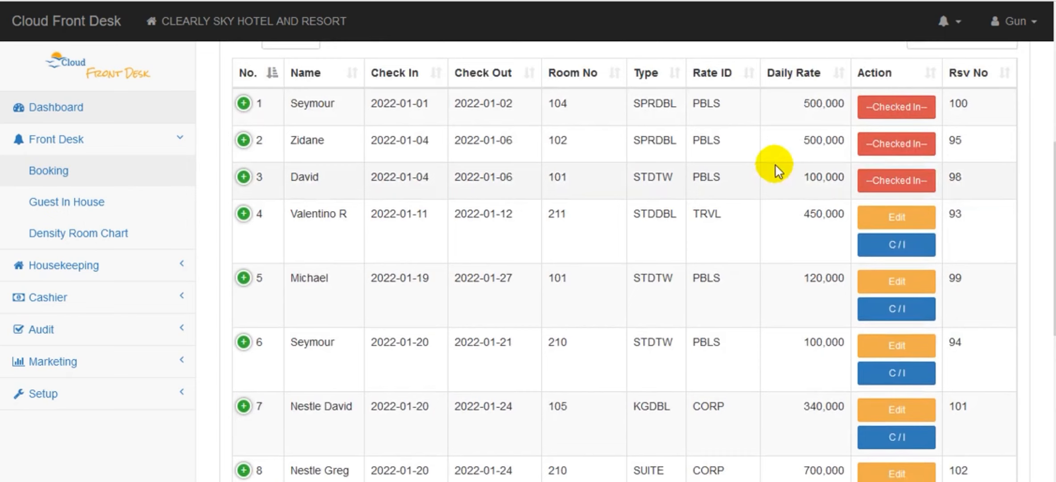
scroll(981, 136, up, 1)
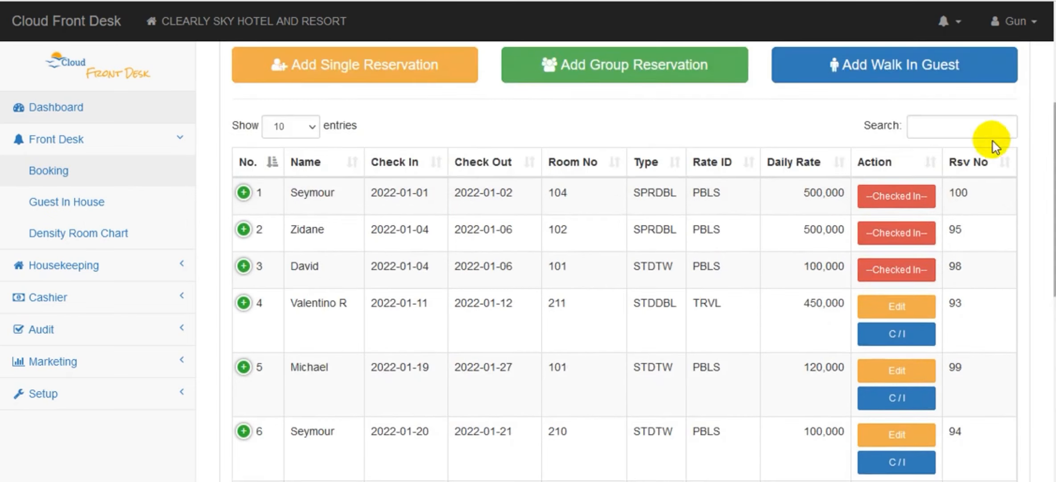
scroll(1048, 202, up, 2)
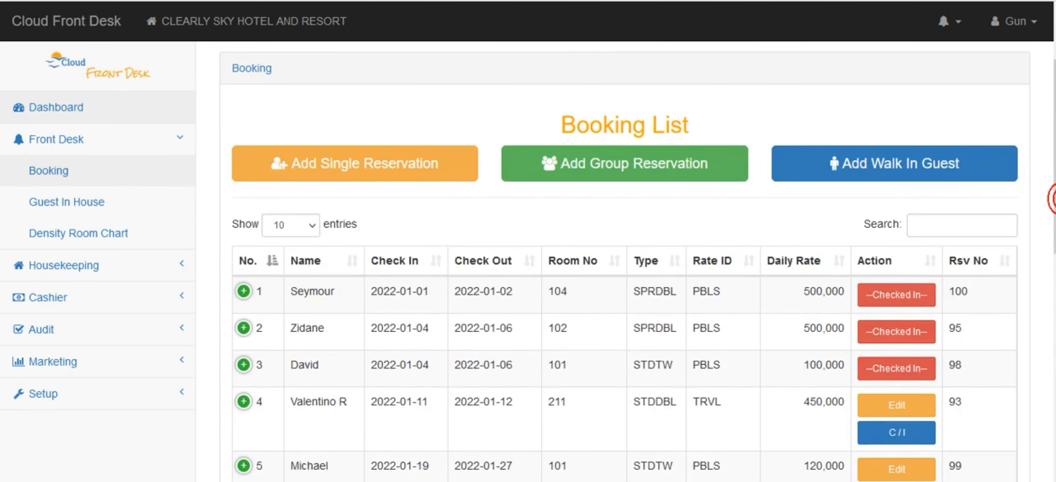